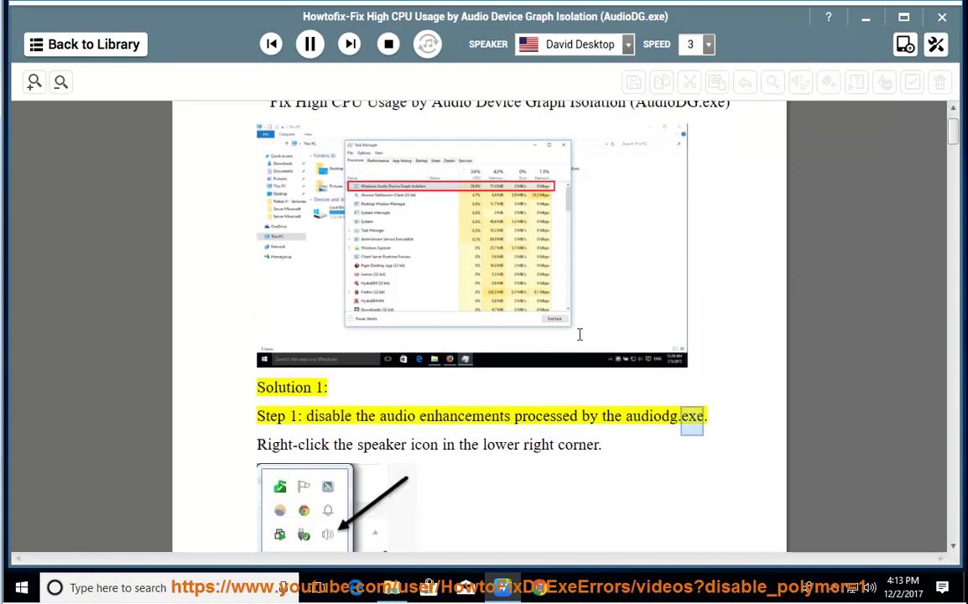
Open the Windows playback devices list and bring the AudioDG.exe guide back to the front
right_click(870, 589)
mouse_move(860, 515)
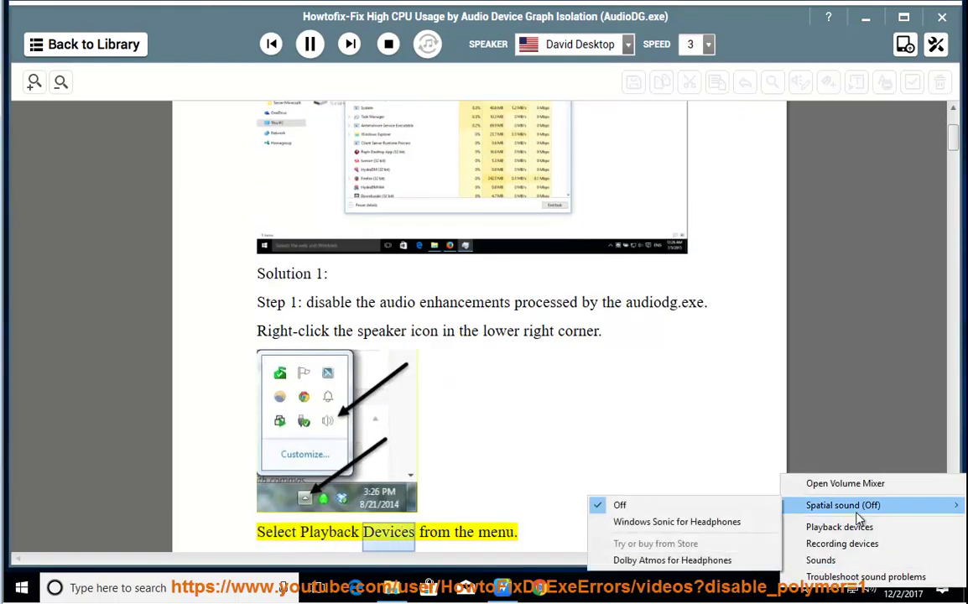
left_click(840, 526)
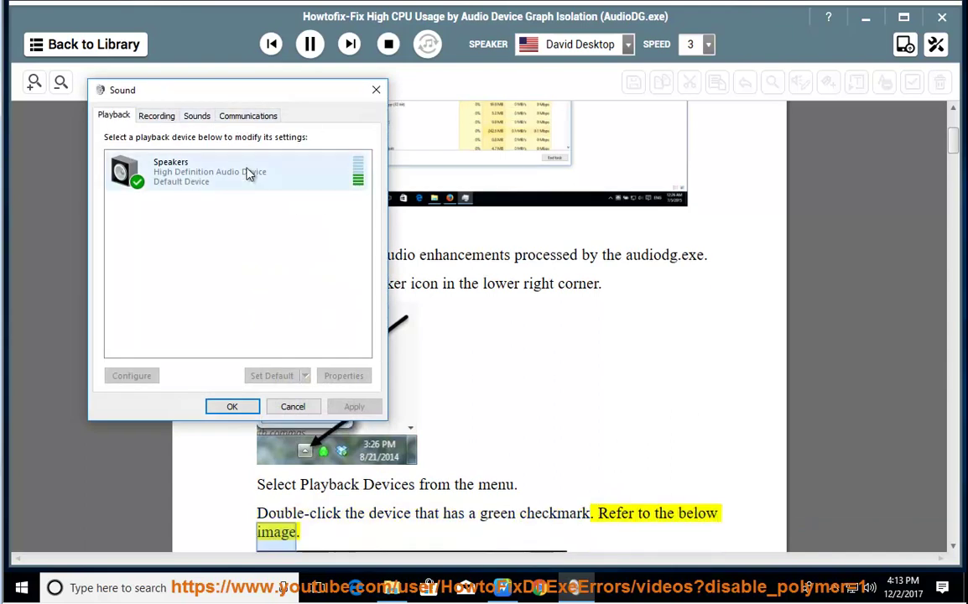
left_click(532, 511)
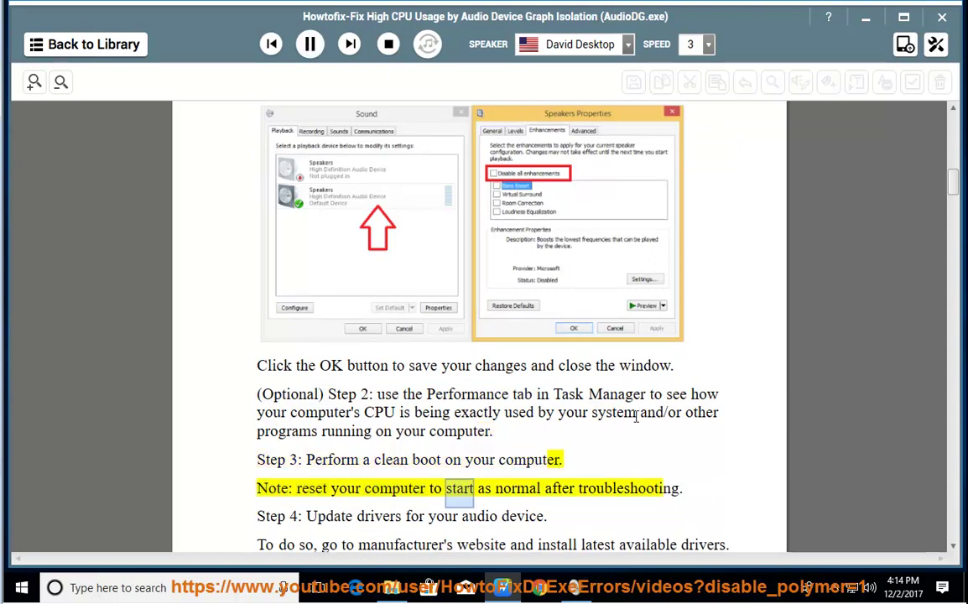
Pause the narration, select the guide's "Perform a clean boot" instruction, and open Task Manager with full details
left_click(310, 47)
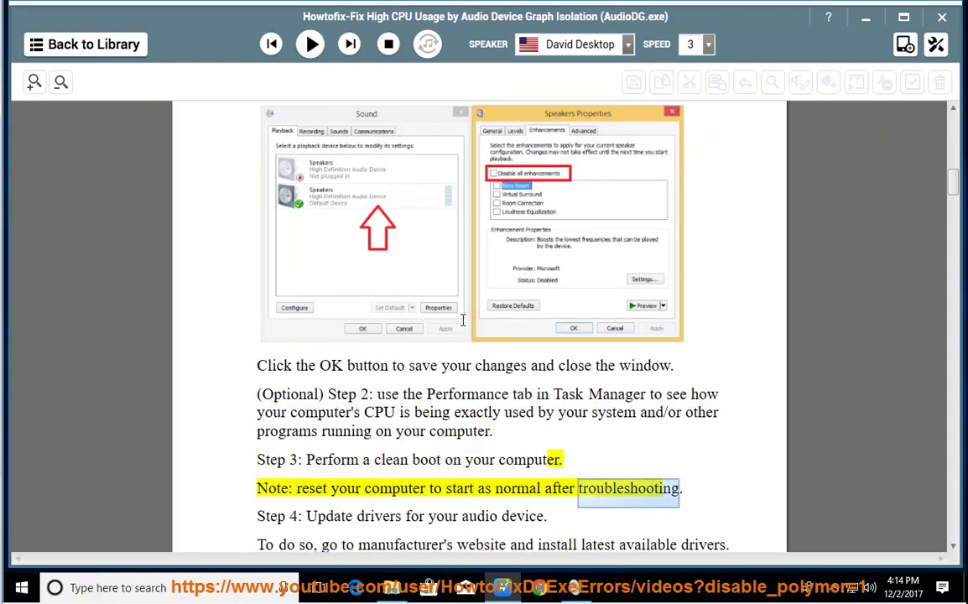
left_click_drag(462, 464, 321, 460)
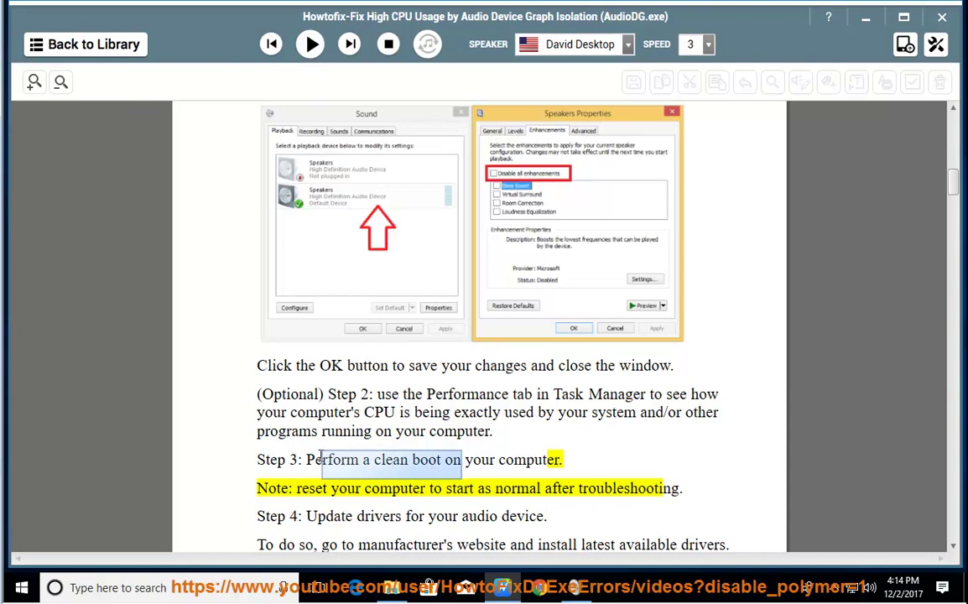
right_click(634, 589)
left_click(730, 514)
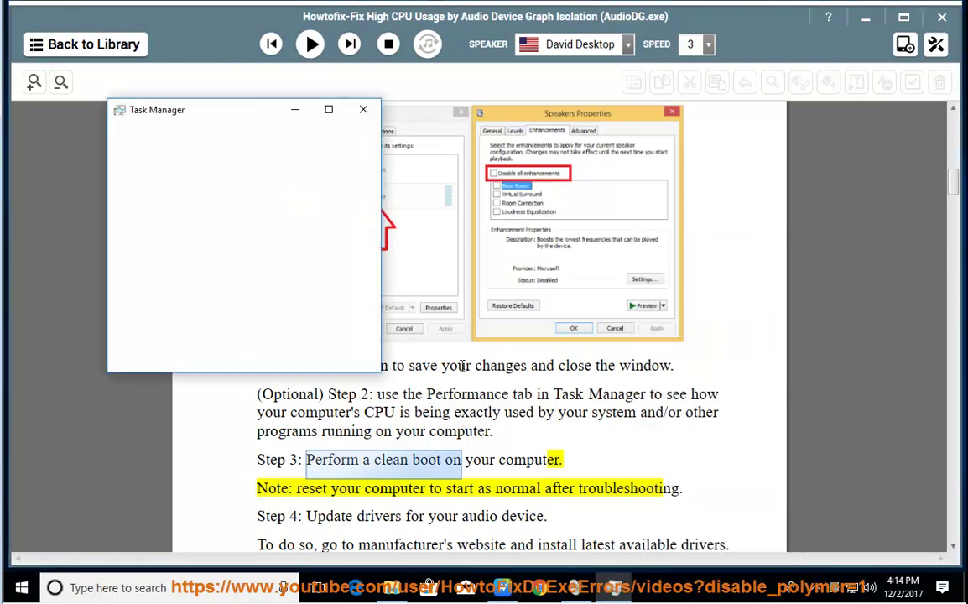
left_click(155, 356)
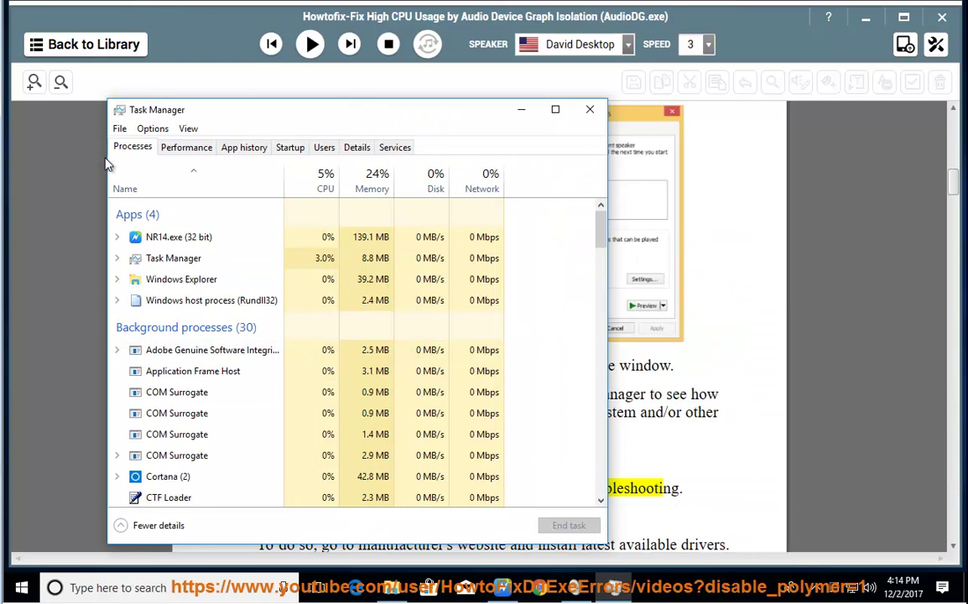
Examine the enabled startup programs, including Internet Download Manager, VMware Tools Core Service and the Windows Defender notification, then close Task Manager
left_click(293, 154)
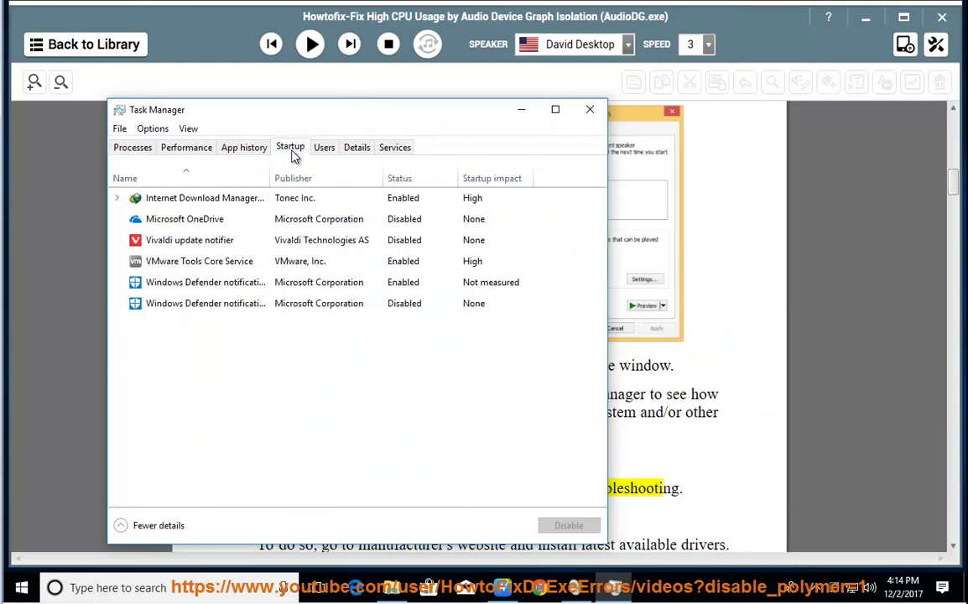
left_click(364, 201)
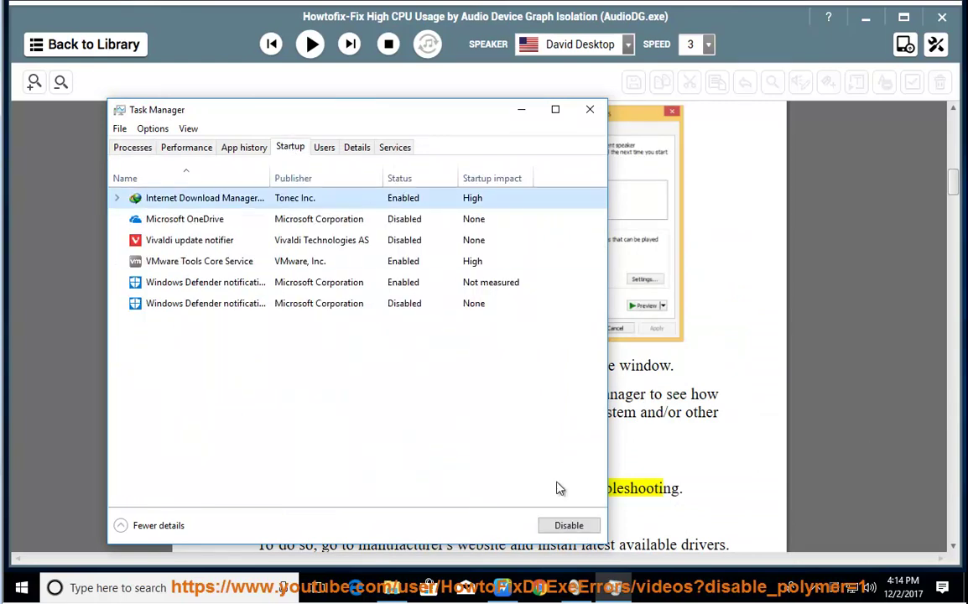
left_click(394, 263)
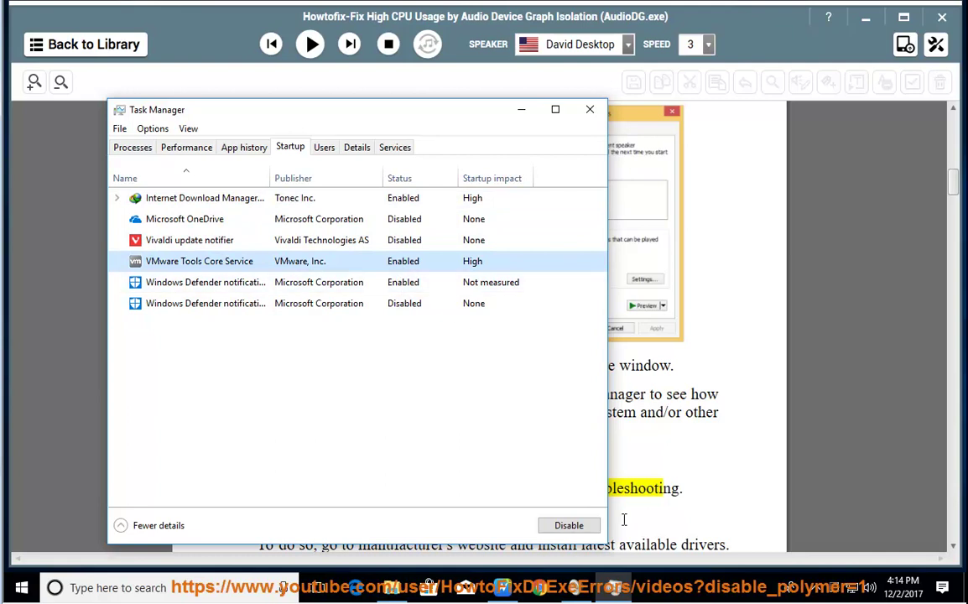
left_click(336, 283)
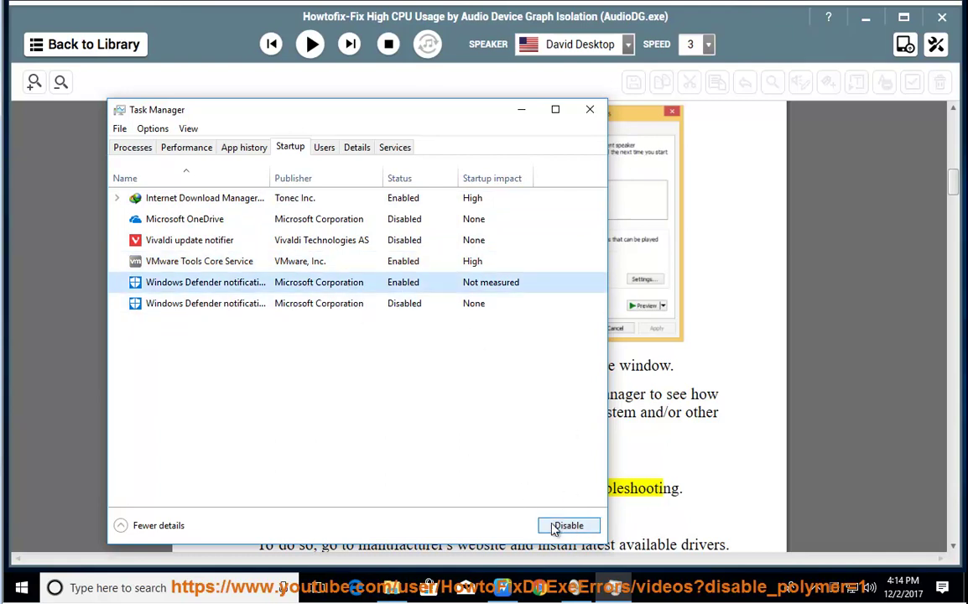
left_click(621, 128)
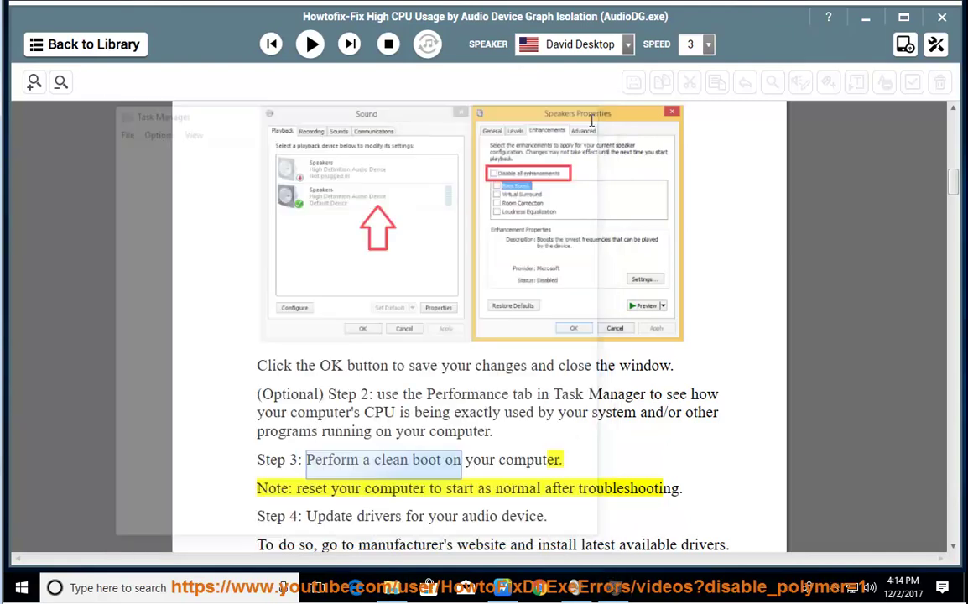
Open System Configuration by running MSCONFIG
key("super+r")
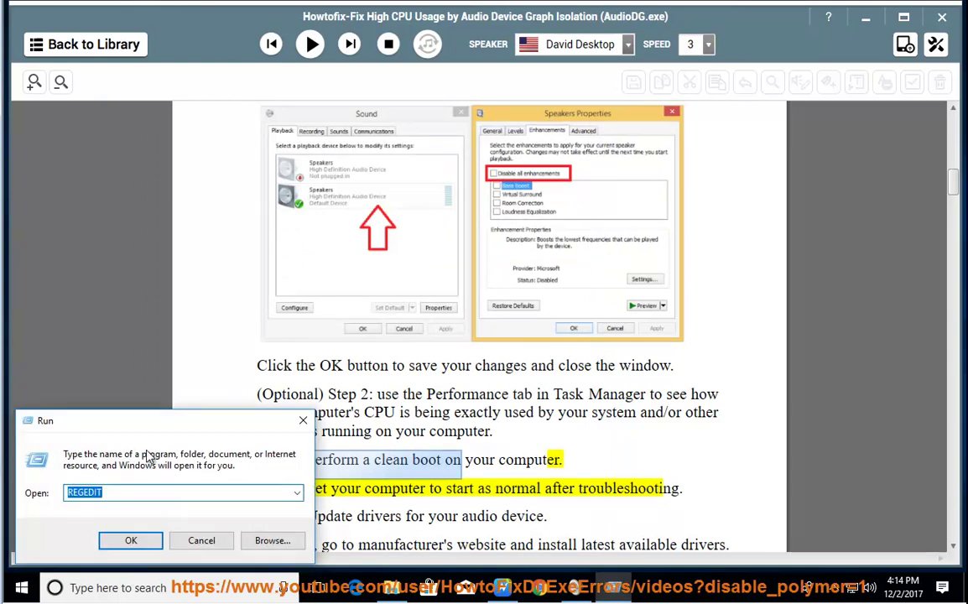
left_click(295, 493)
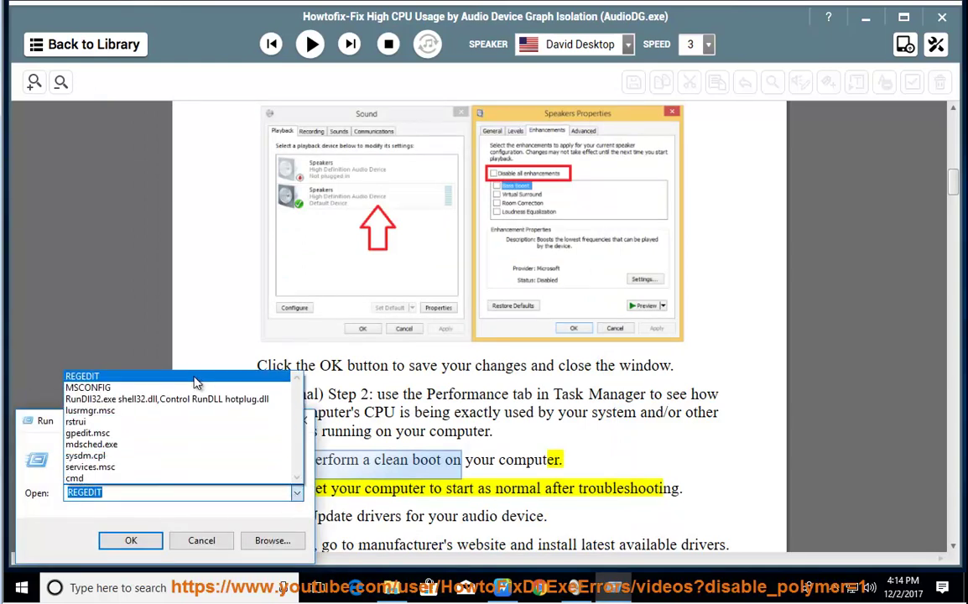
left_click(191, 347)
left_click(132, 541)
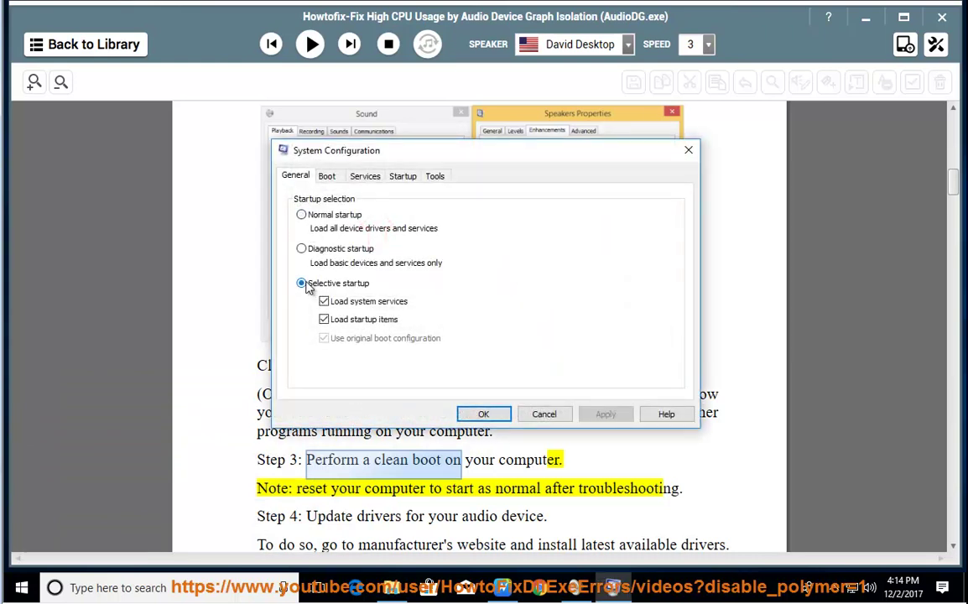
Hide all Microsoft services, disable all remaining services, and cancel out of System Configuration
left_click(366, 177)
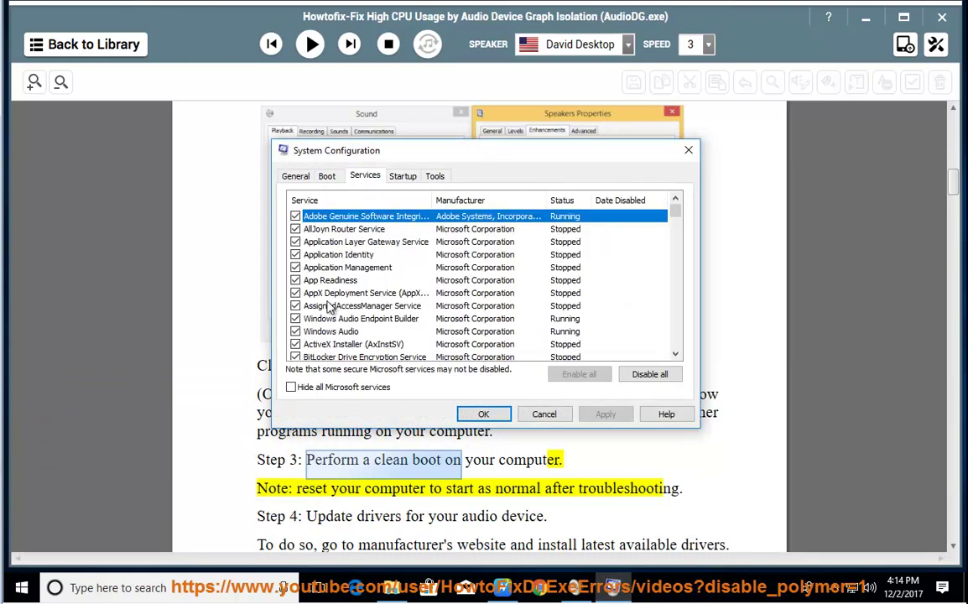
left_click(292, 388)
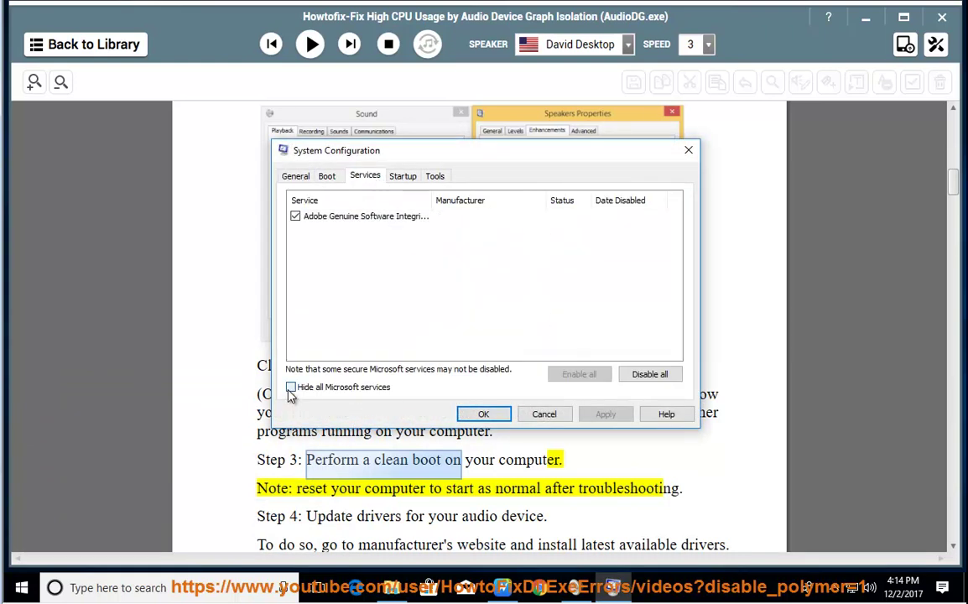
left_click(650, 376)
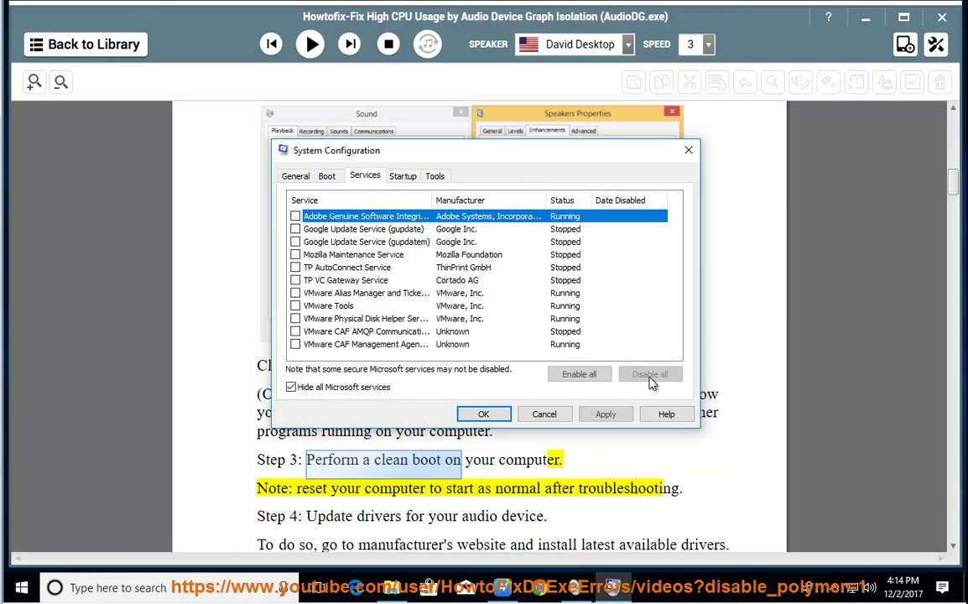
left_click(544, 415)
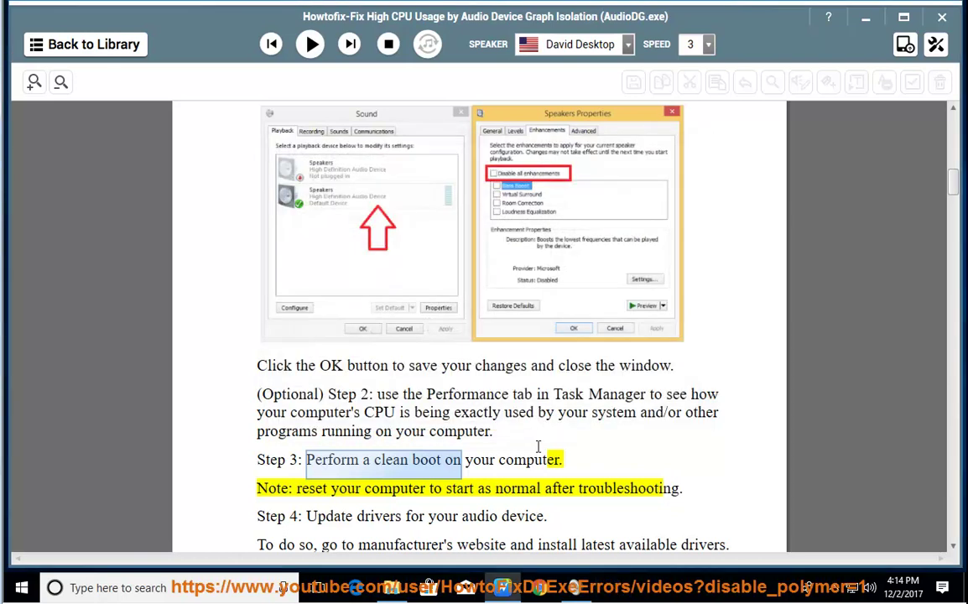
Resume the guide's narration, pause it at Step 4, and select the audio driver update instruction
left_click(304, 44)
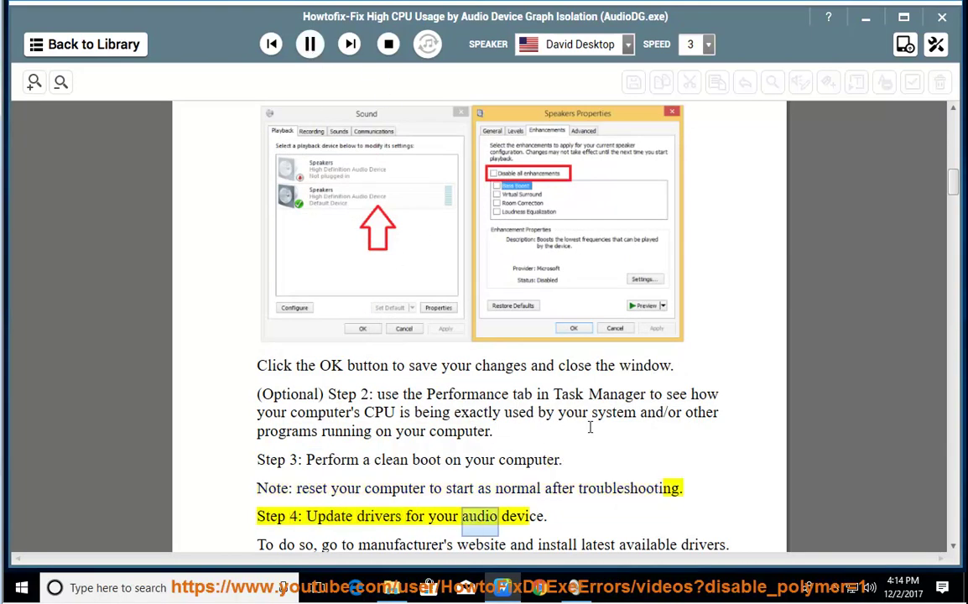
left_click(312, 49)
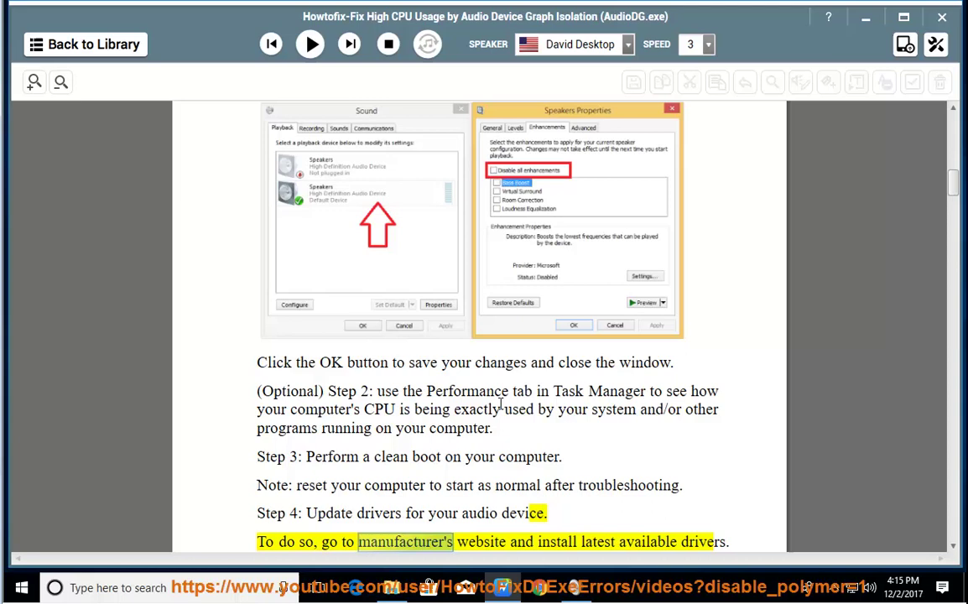
left_click_drag(559, 511, 312, 511)
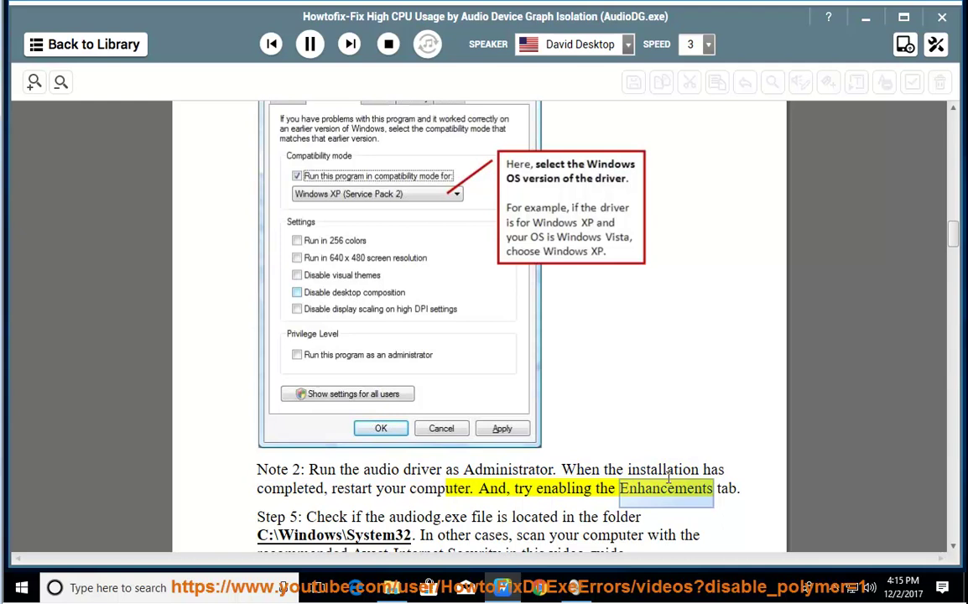
Pause at Note 2, select the remark about enabling Enhancements, and return to the guide's instructions on disabling all enhancements
left_click(311, 52)
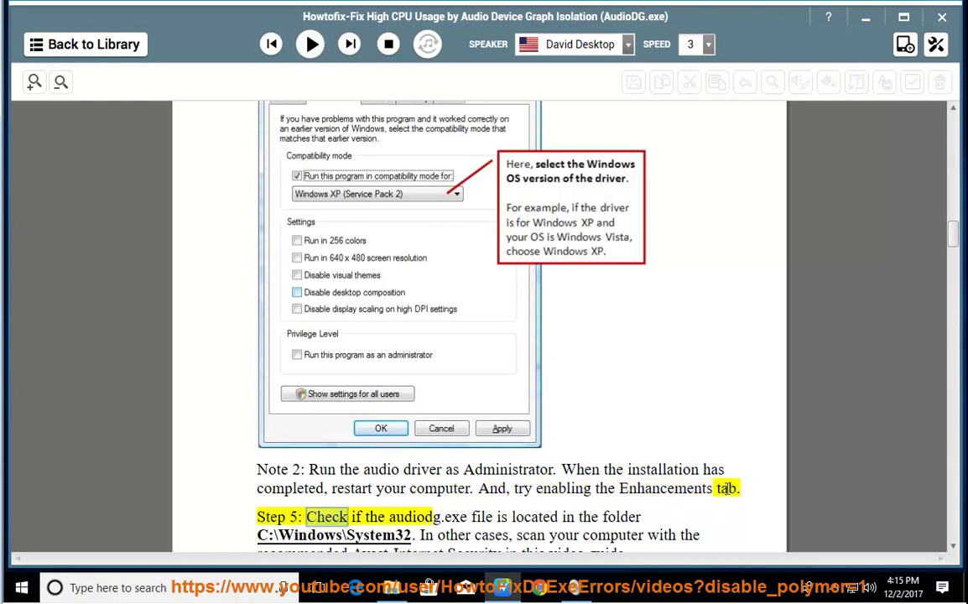
left_click_drag(740, 494, 546, 502)
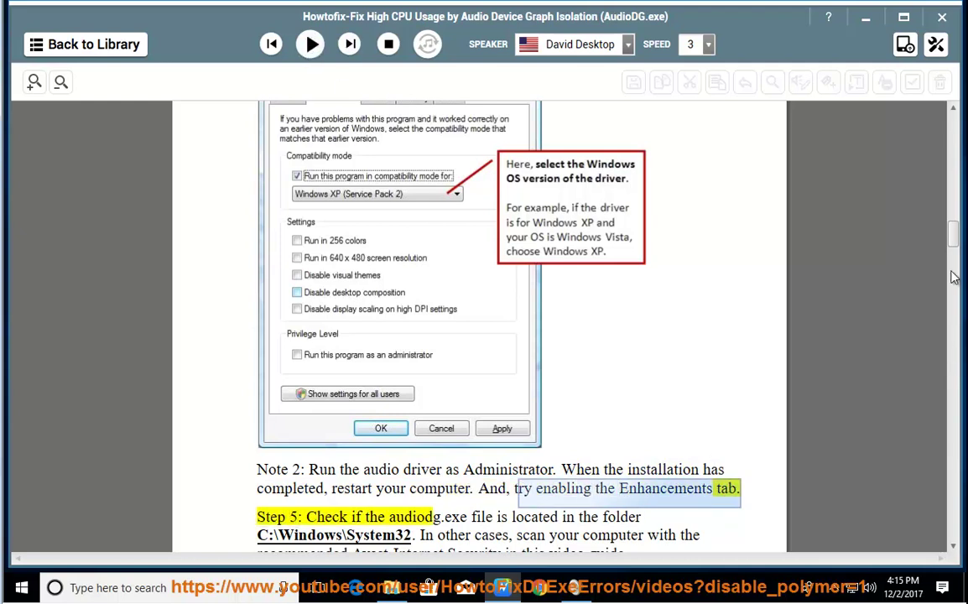
scroll(954, 277, "up", 15)
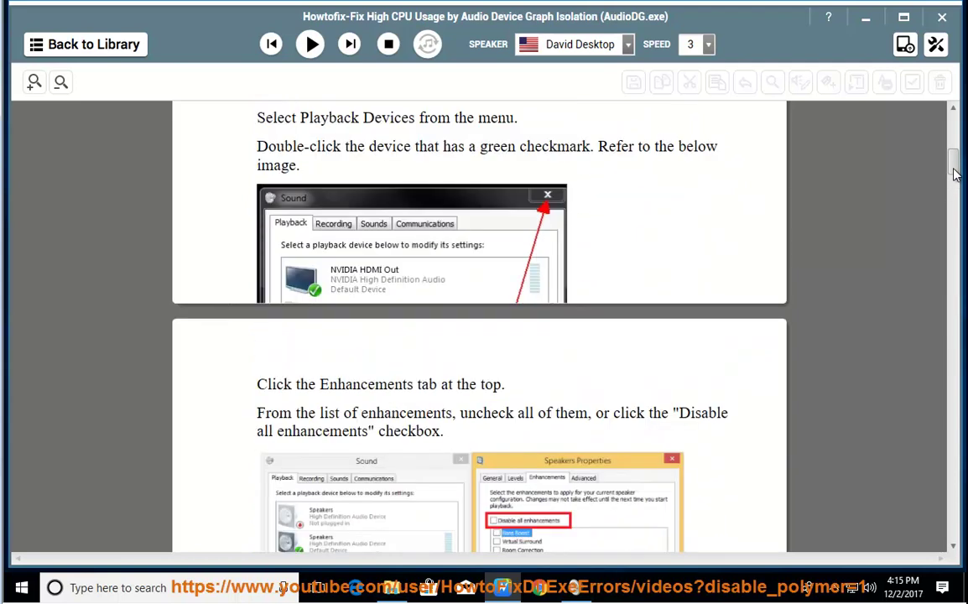
left_click_drag(955, 172, 956, 179)
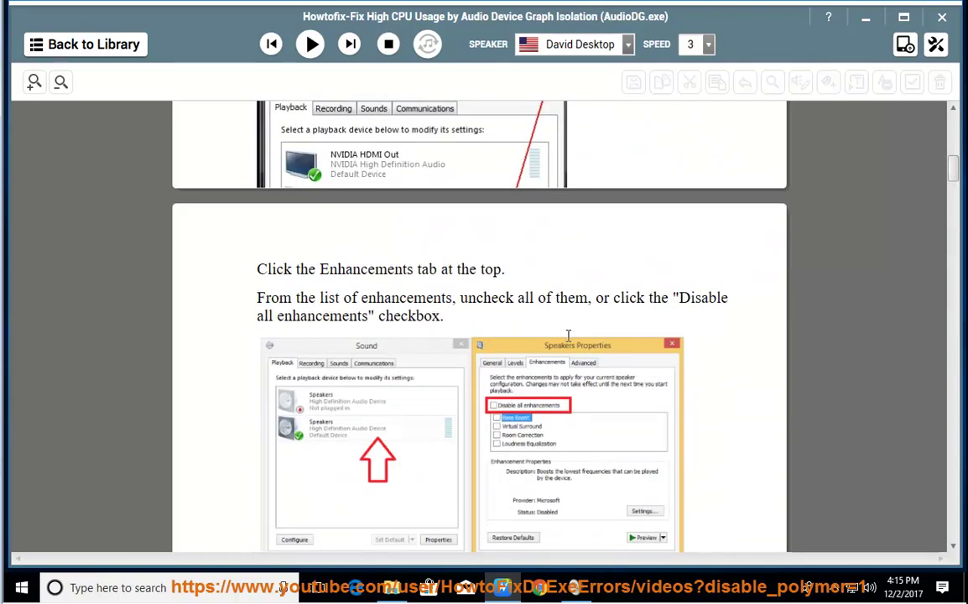
scroll(532, 395, "up", 2)
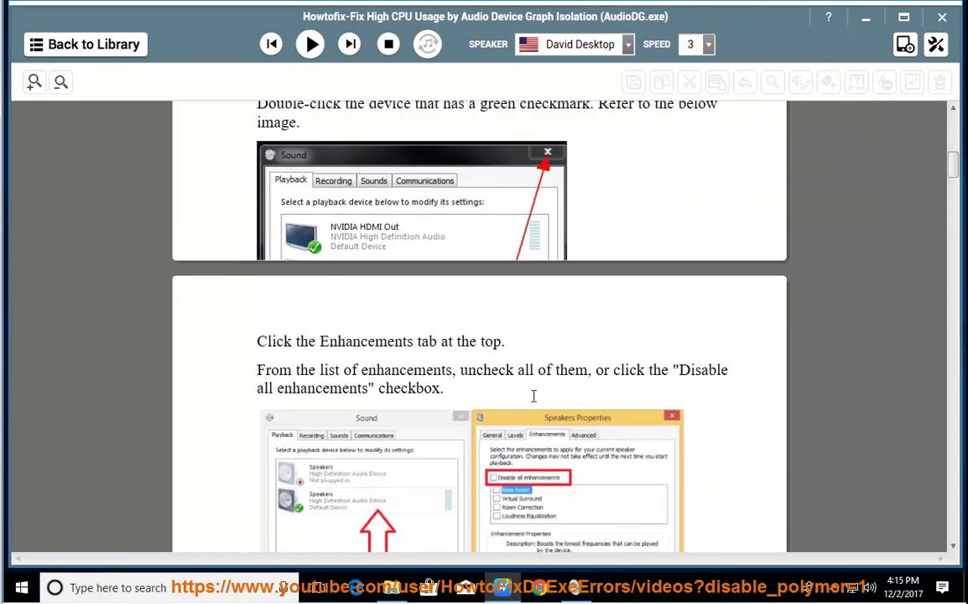
scroll(532, 395, "down", 2)
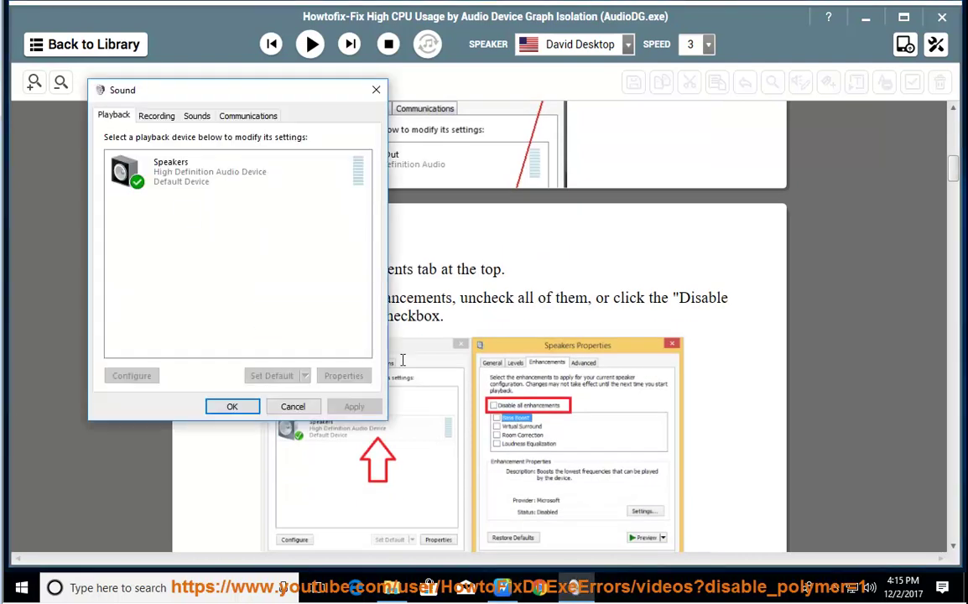
Look through the Recording, Sounds and Communications settings of the Sound window, then return to the playback devices
left_click(157, 118)
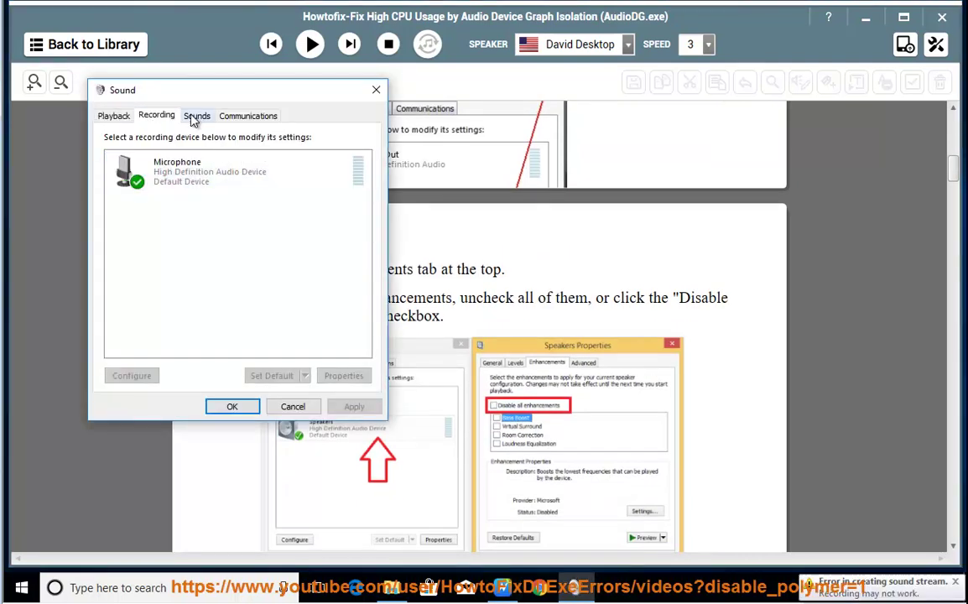
left_click(201, 119)
left_click(248, 118)
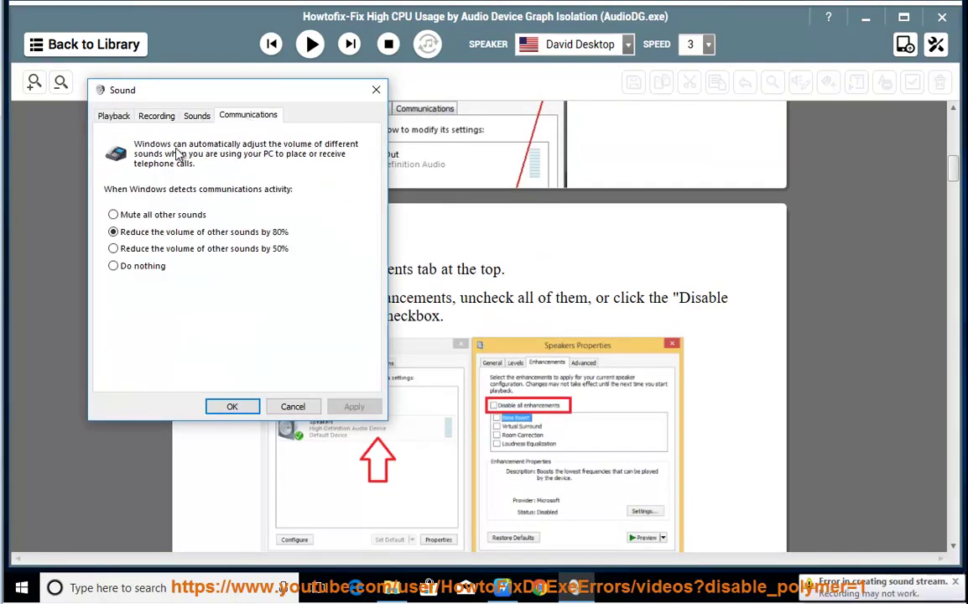
left_click(116, 117)
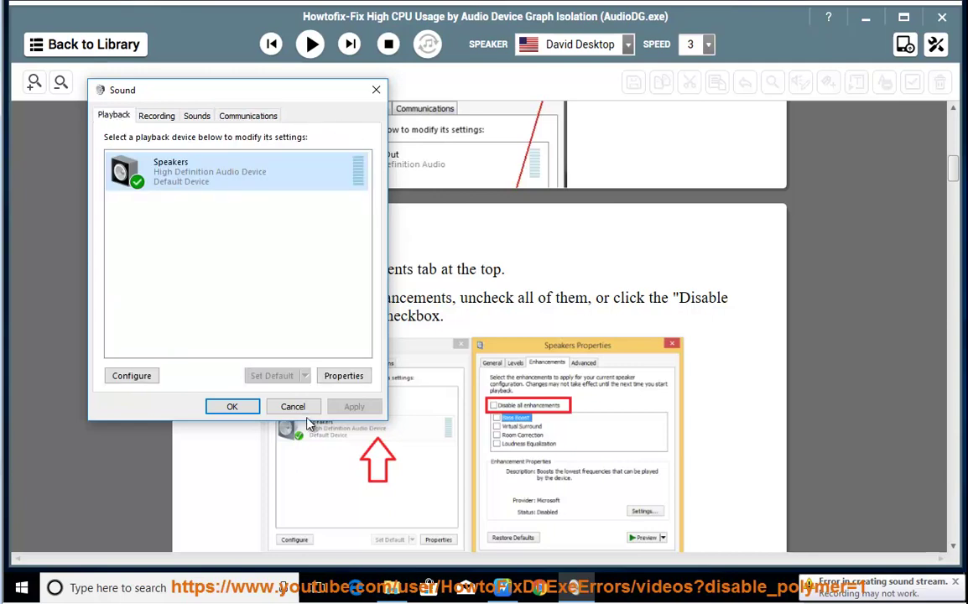
Open the enhancement settings of the default Speakers, place the dialog beside the Sound window, and turn on "Disable all enhancements"
left_click(344, 376)
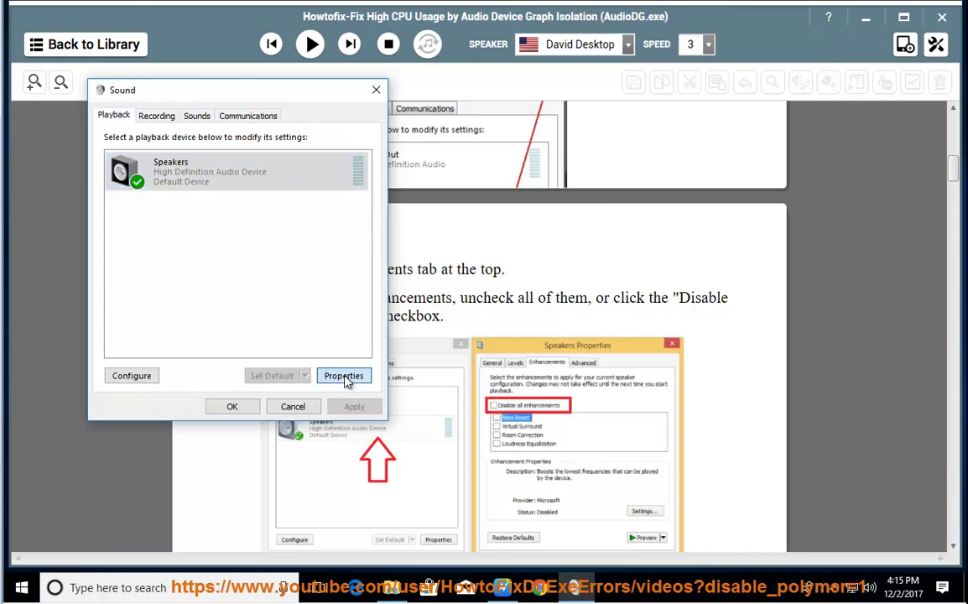
left_click(212, 175)
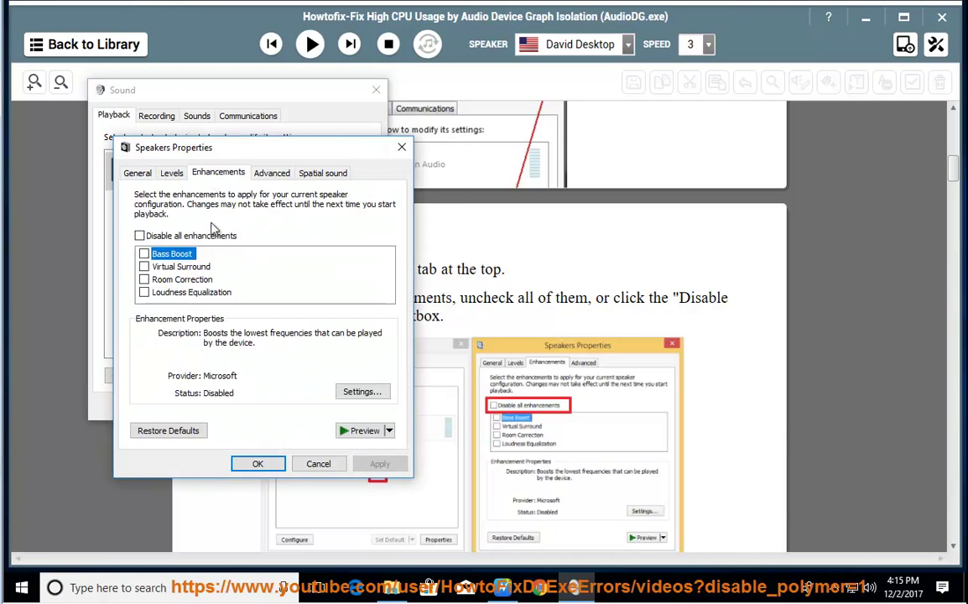
left_click_drag(206, 147, 489, 98)
left_click(466, 187)
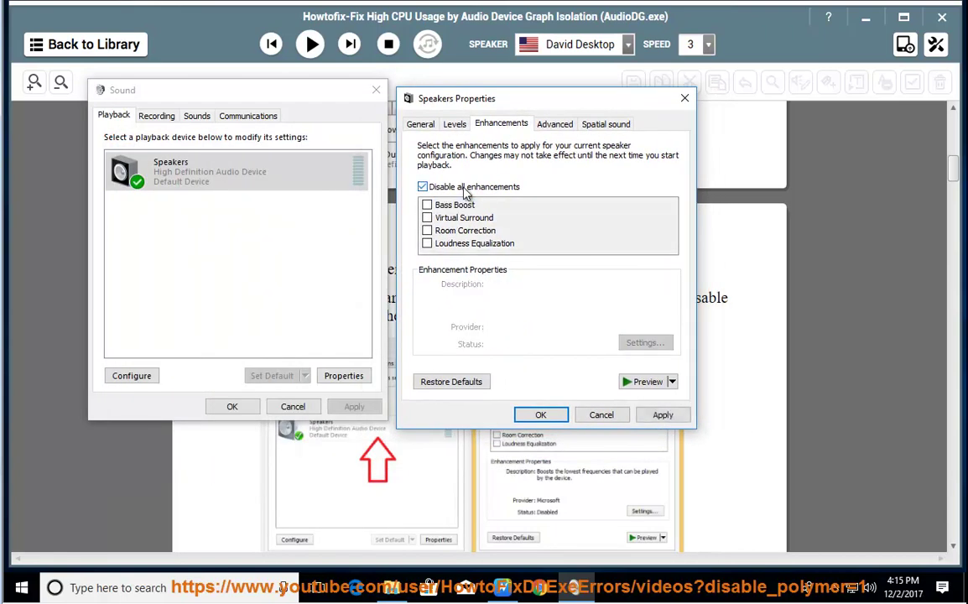
left_click(466, 187)
left_click(466, 188)
left_click(466, 187)
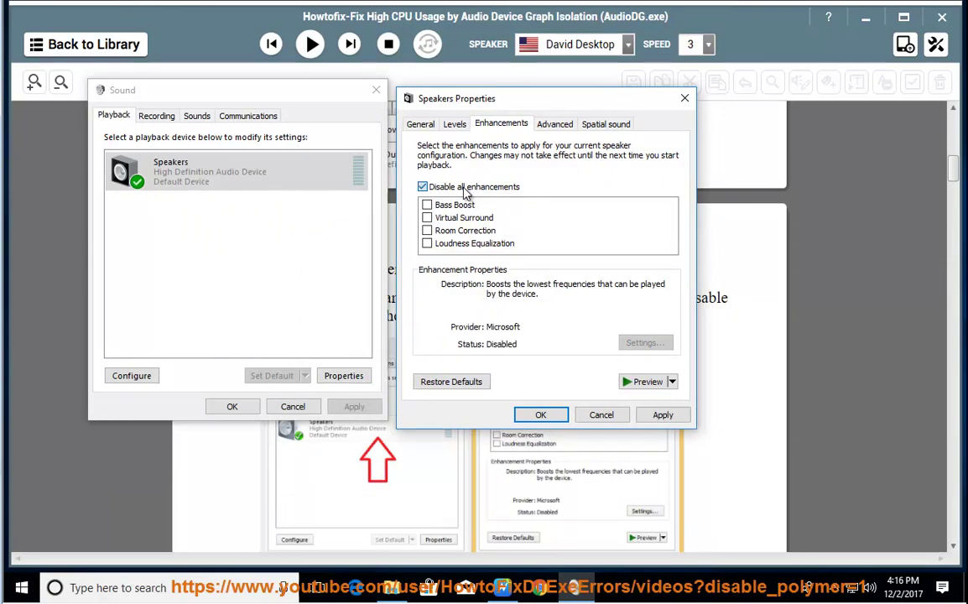
Dismiss the Speakers Properties and Sound windows without saving, and return to Step 5 of the guide
left_click(601, 414)
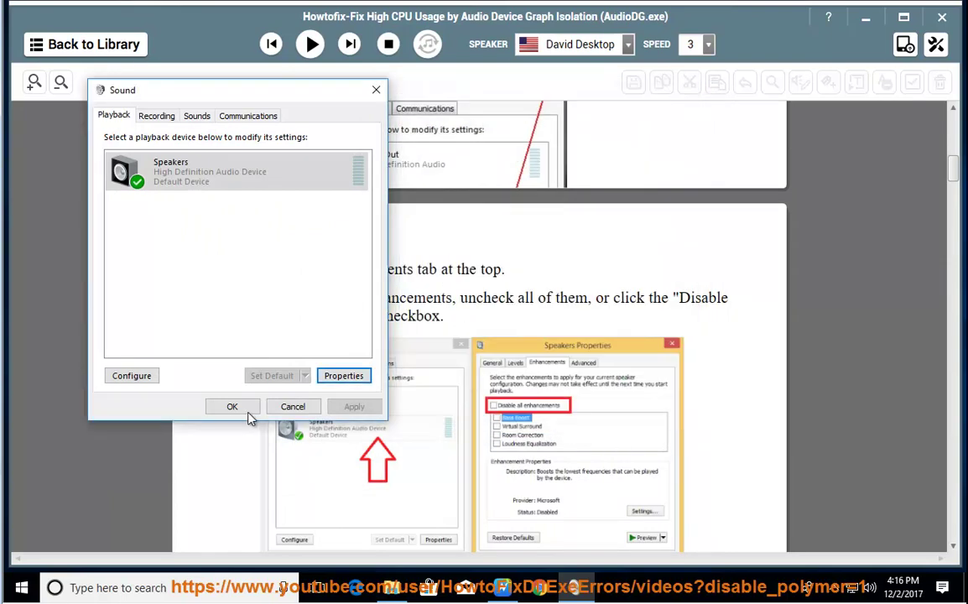
left_click(293, 406)
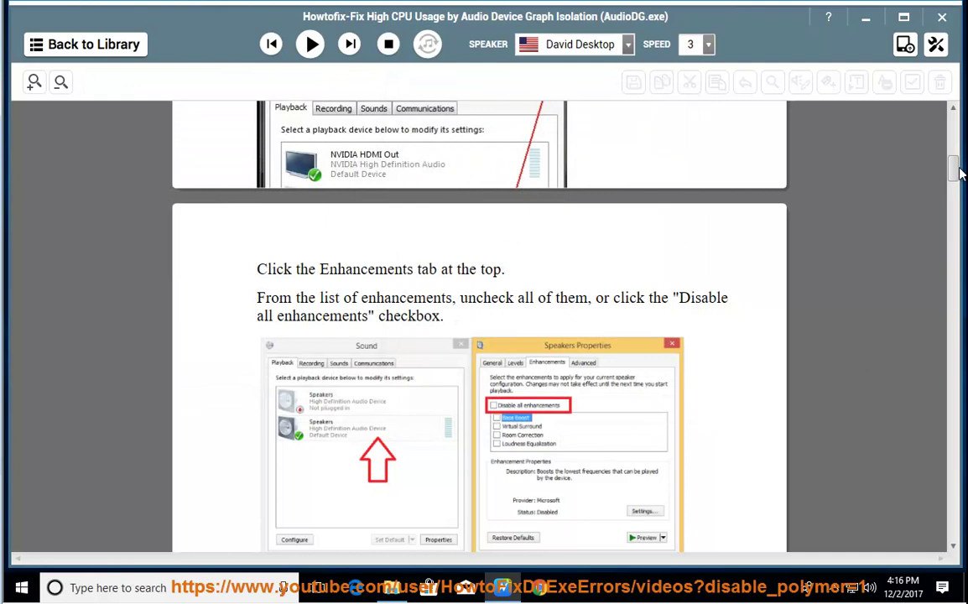
left_click_drag(962, 172, 954, 242)
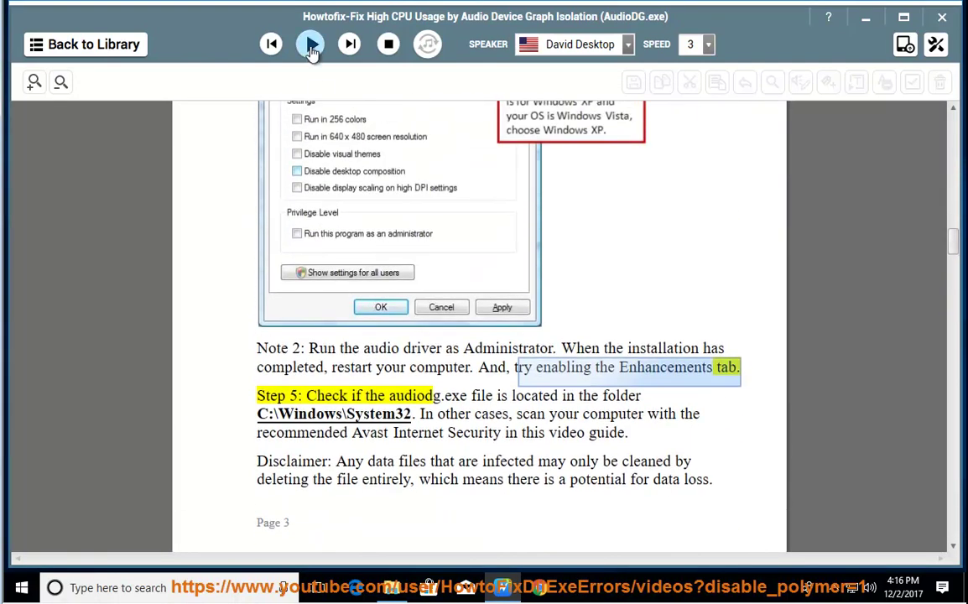
Play the guide's narration through Step 5 and the disclaimer, and pause it at Solution 2
left_click(309, 43)
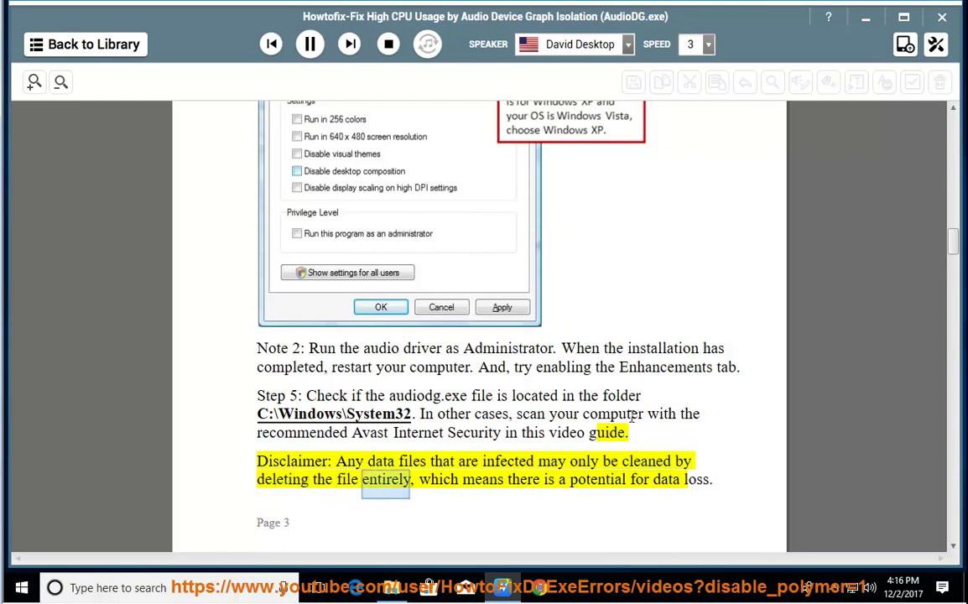
scroll(640, 436, "down", 2)
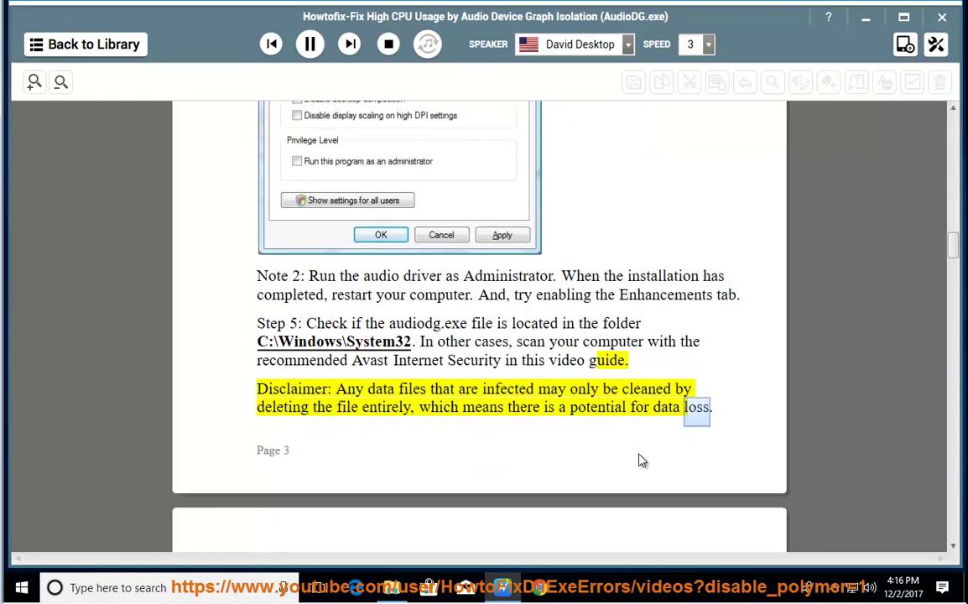
scroll(642, 465, "down", 2)
left_click(310, 44)
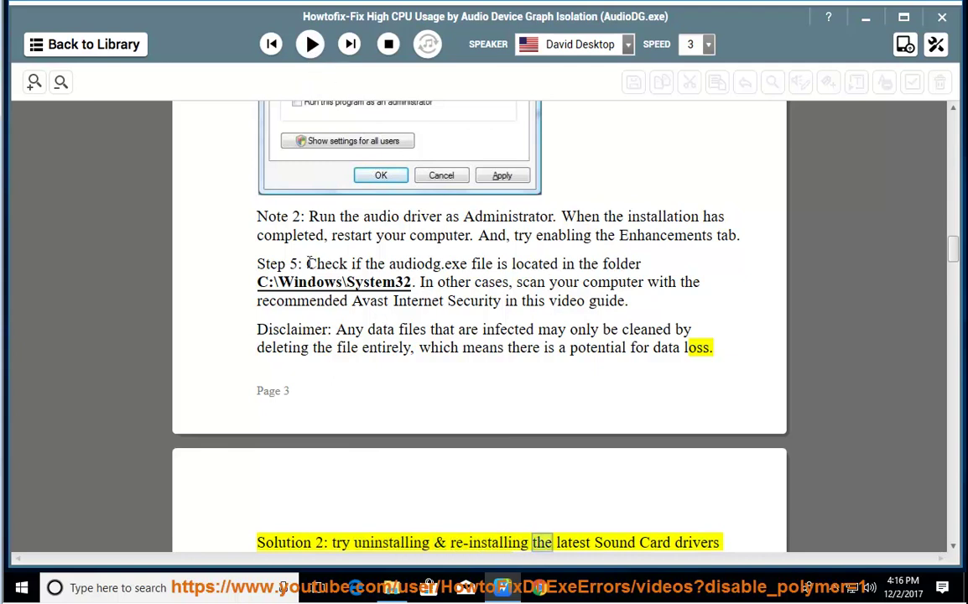
Copy the path C:\Windows\System32 from Step 5 and open that folder in File Explorer
left_click_drag(309, 263, 258, 286)
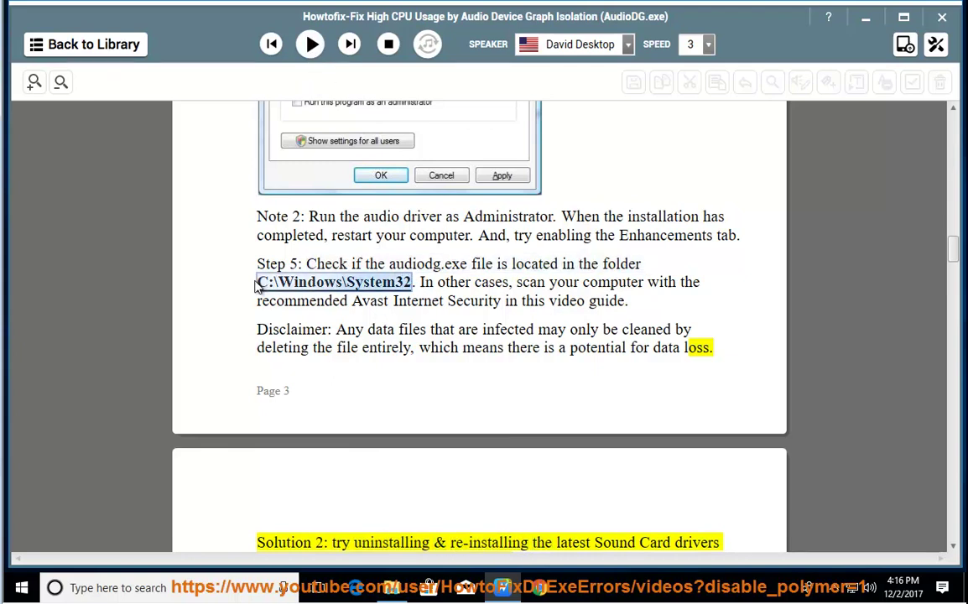
right_click(282, 283)
left_click(319, 313)
key("alt+Tab")
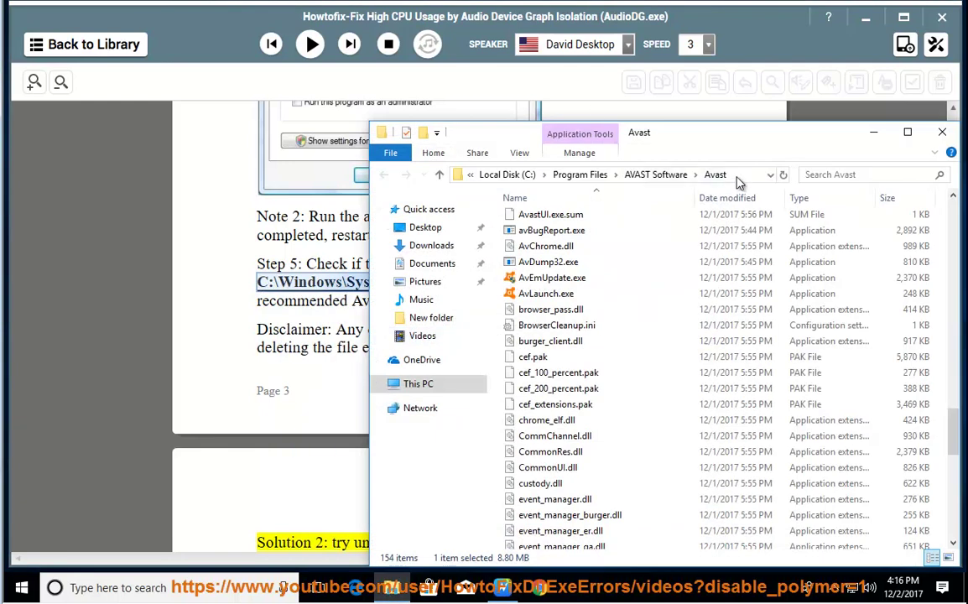
left_click(739, 176)
right_click(674, 179)
left_click(698, 238)
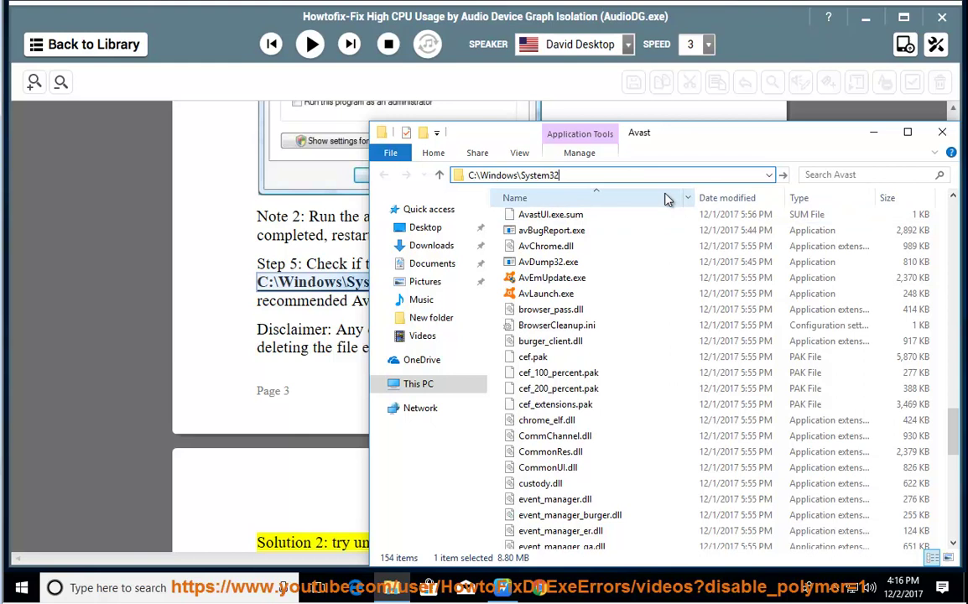
key("Return")
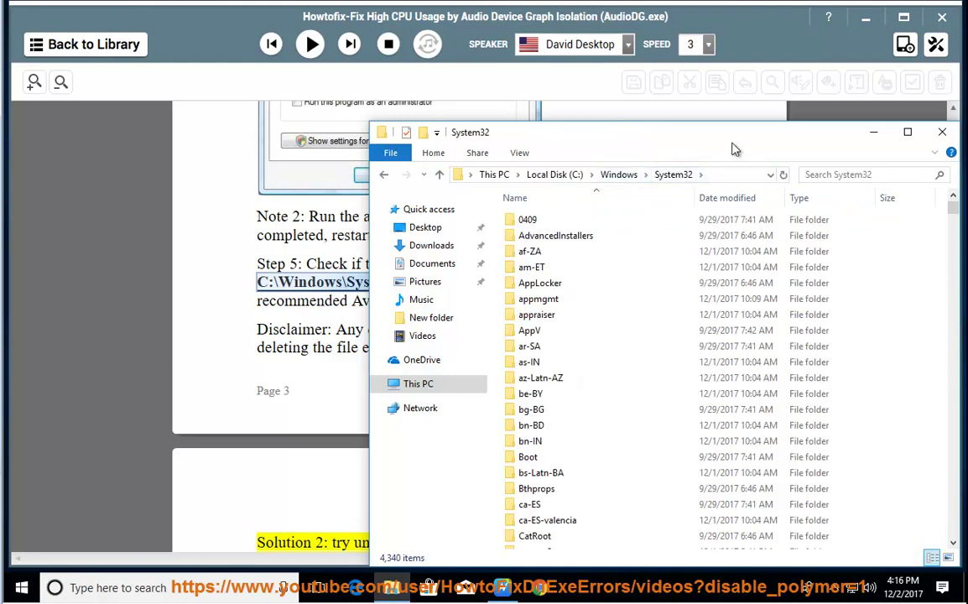
Place the System32 window below the Step 5 text and search the folder for AUDIODG
left_click_drag(731, 141, 686, 313)
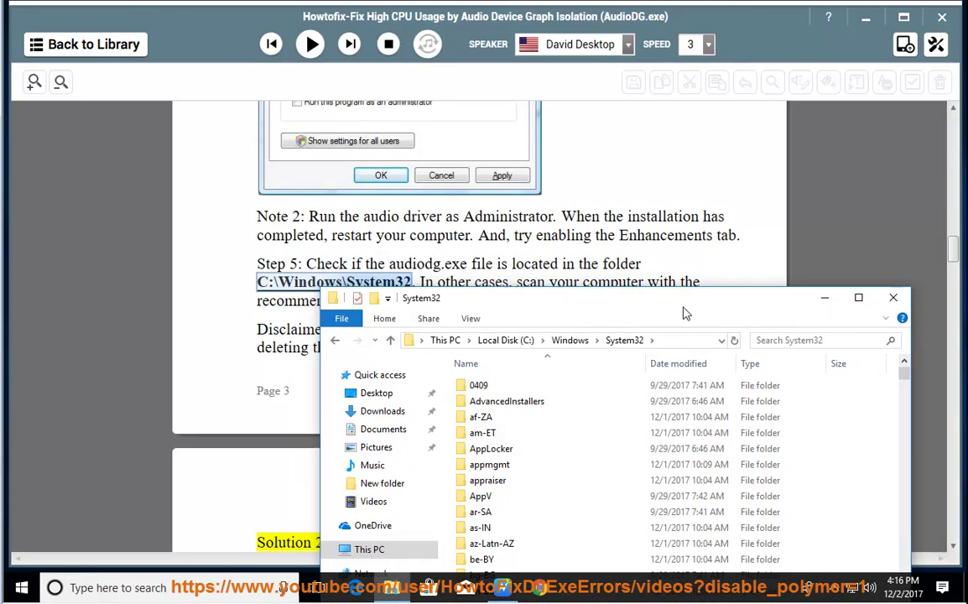
left_click(784, 340)
type("a")
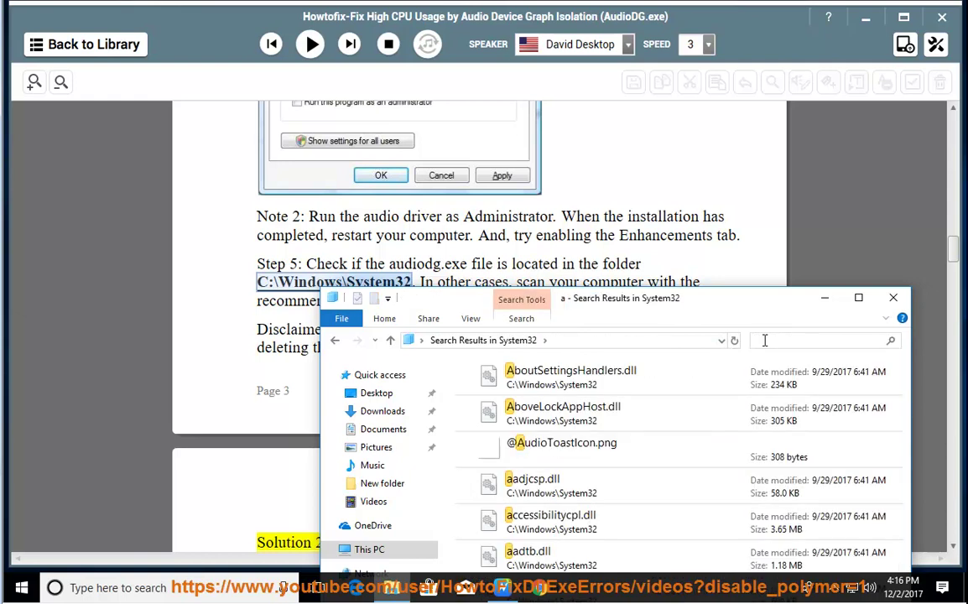
key("BackSpace")
type("AU")
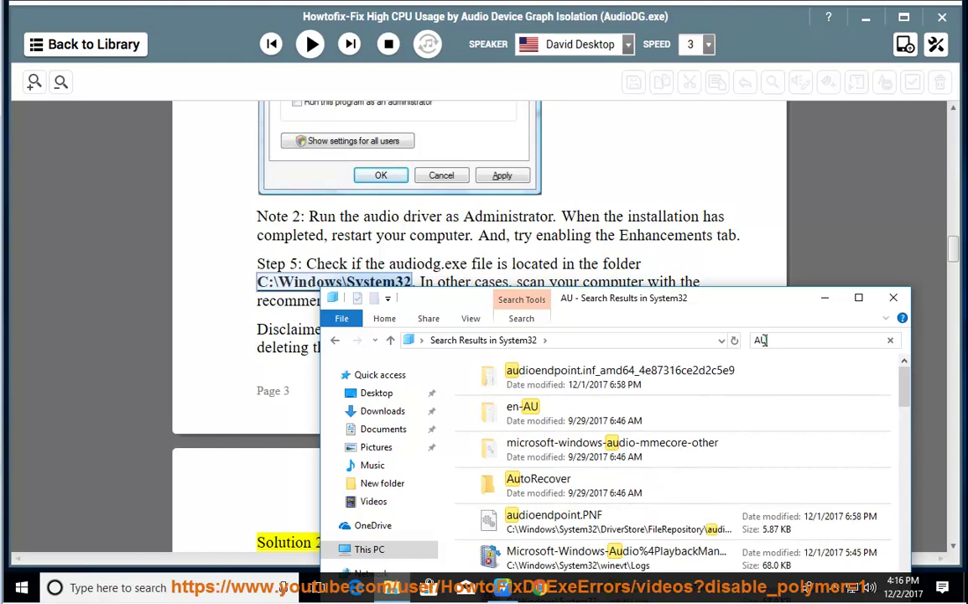
type("DIO")
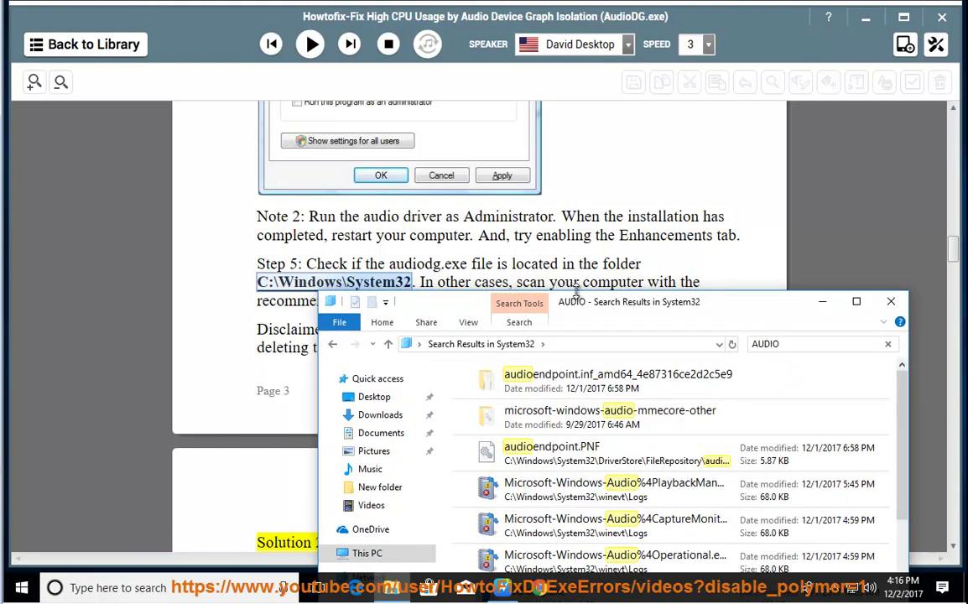
type("G")
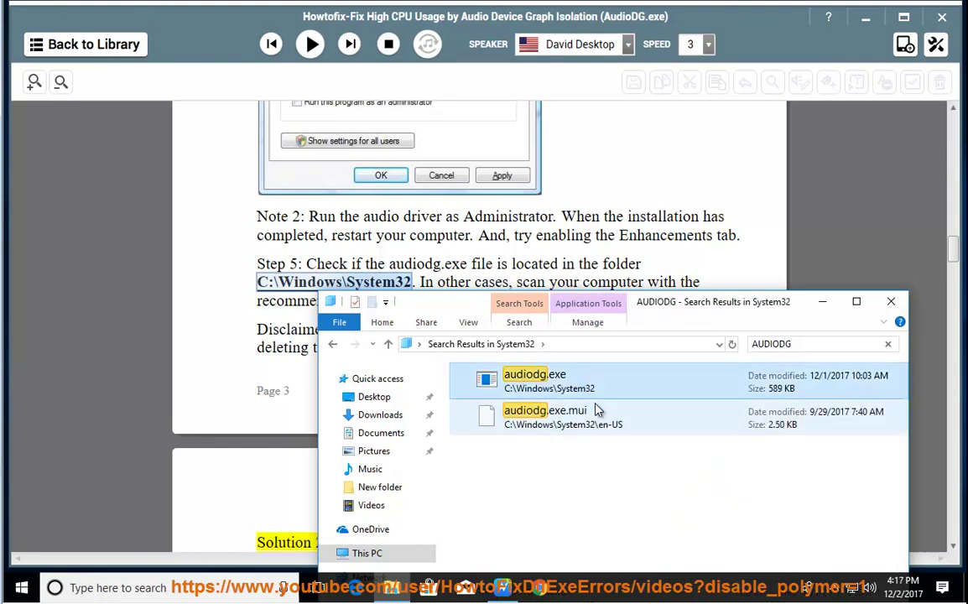
Open the properties of audiodg.exe beside the search results and check the file's location and description
right_click(554, 383)
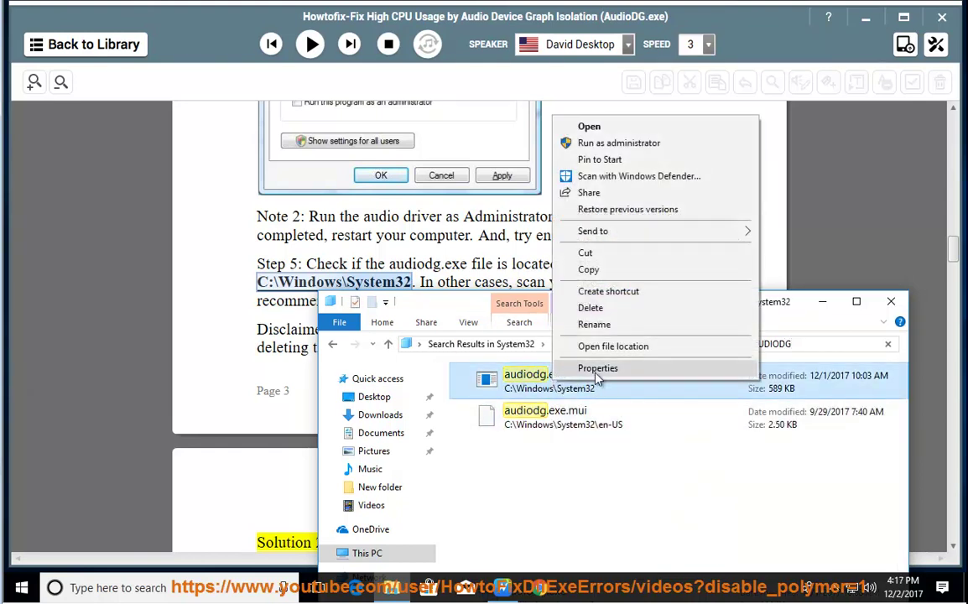
left_click(588, 366)
left_click_drag(690, 199, 785, 209)
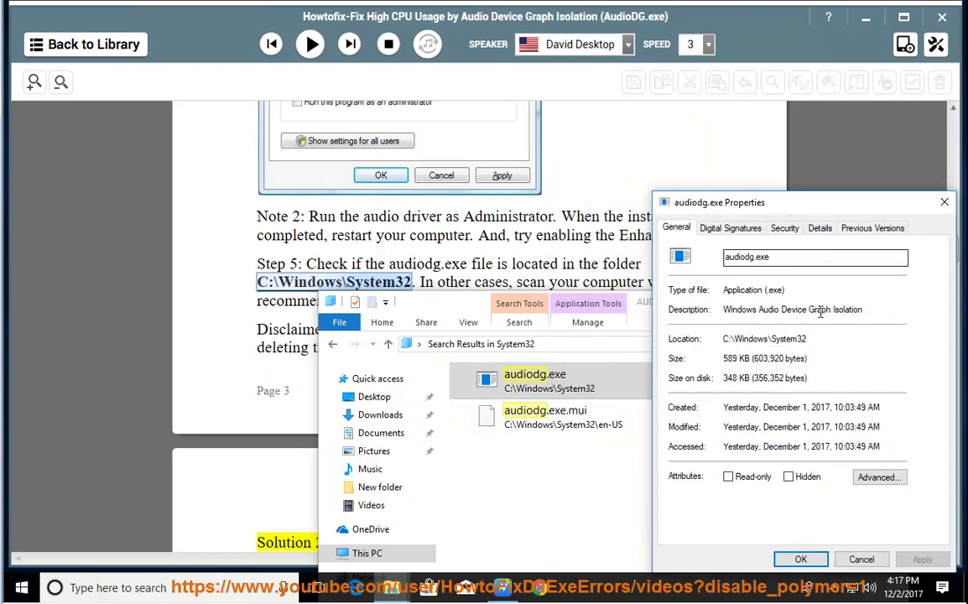
left_click_drag(809, 338, 710, 339)
left_click_drag(864, 309, 695, 309)
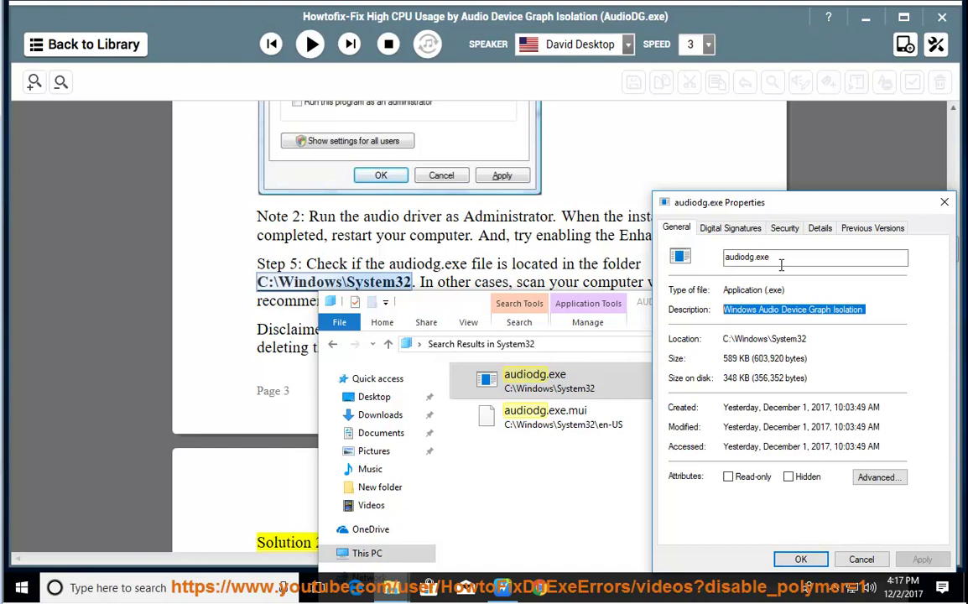
Examine the Microsoft Windows digital signature of audiodg.exe and its certificate, and close the signature and property dialogs
left_click(730, 229)
left_click(727, 290)
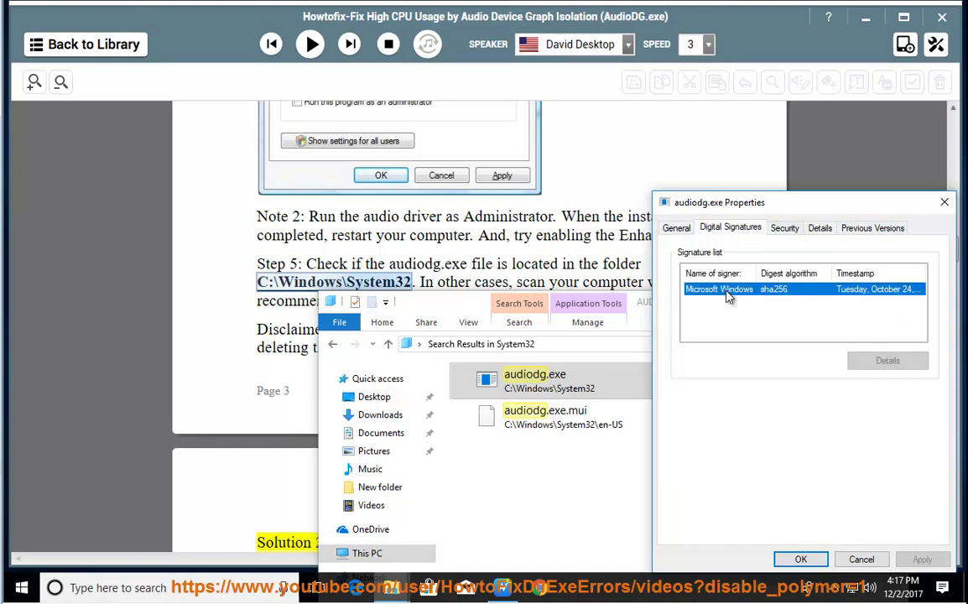
left_click(888, 361)
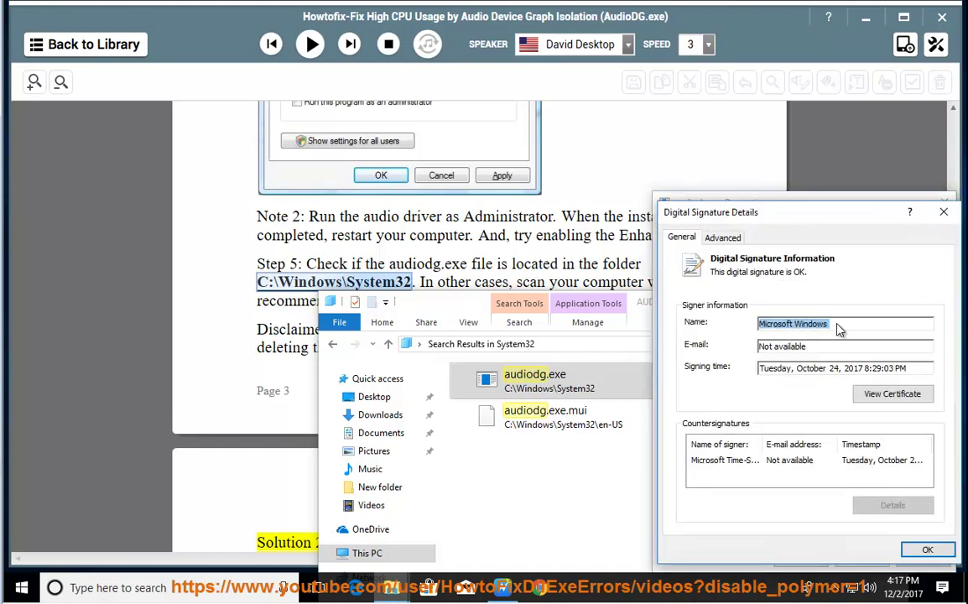
left_click(873, 394)
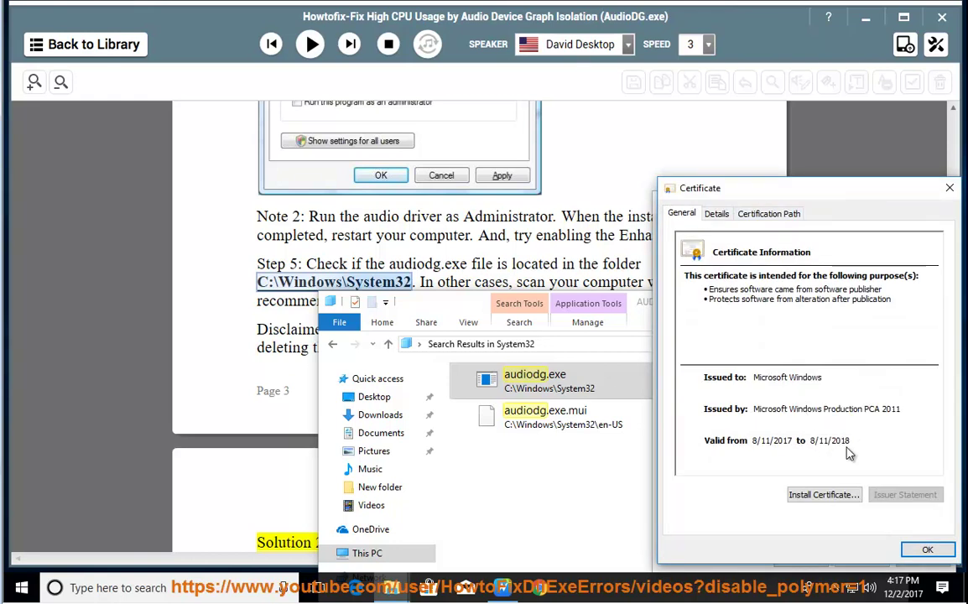
left_click(928, 546)
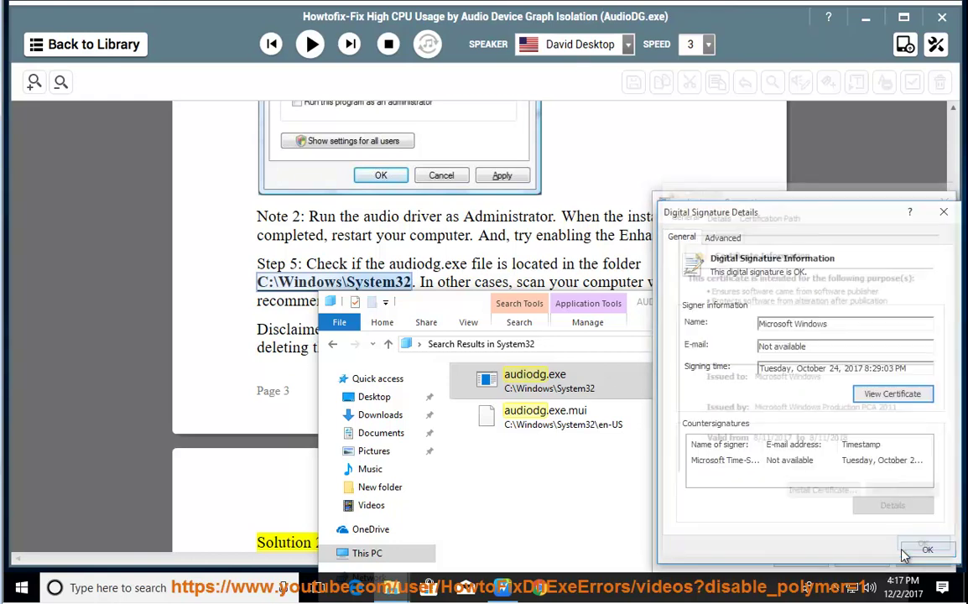
left_click(946, 215)
left_click(945, 202)
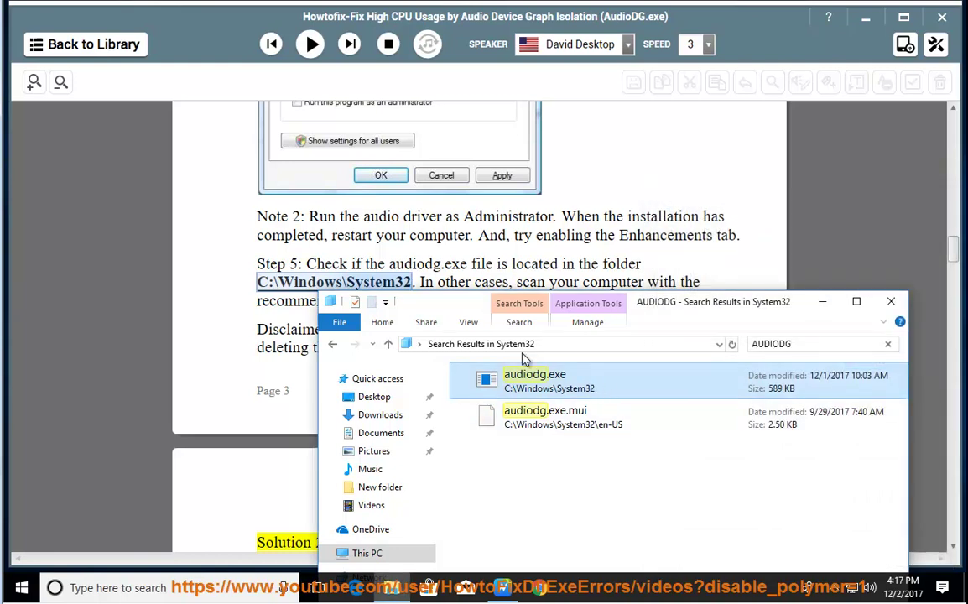
Resume the guide's narration, pause it at Plan B, and select Solution 2's instruction on uninstalling and re-installing the latest Sound Card drivers
left_click(823, 301)
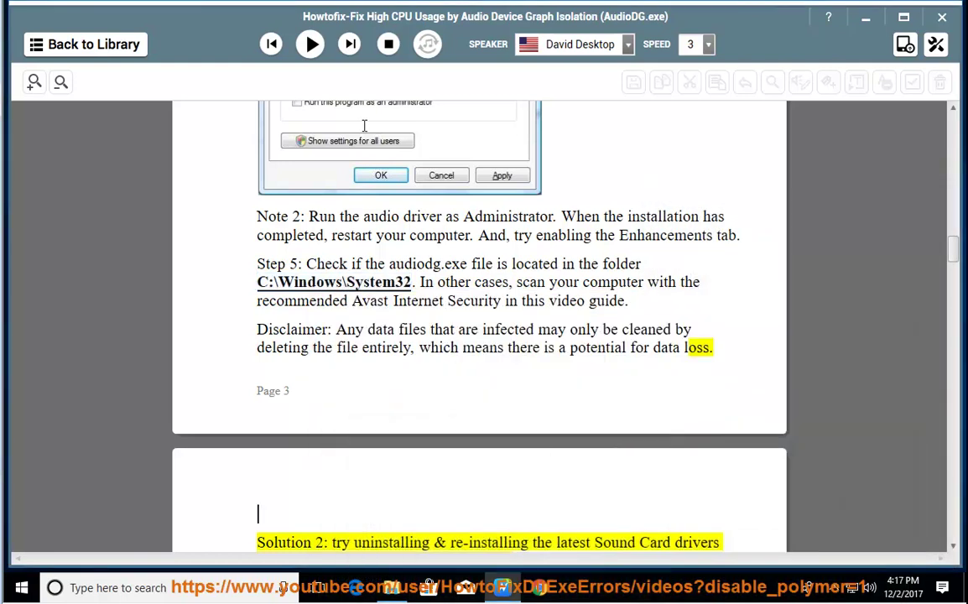
left_click(311, 46)
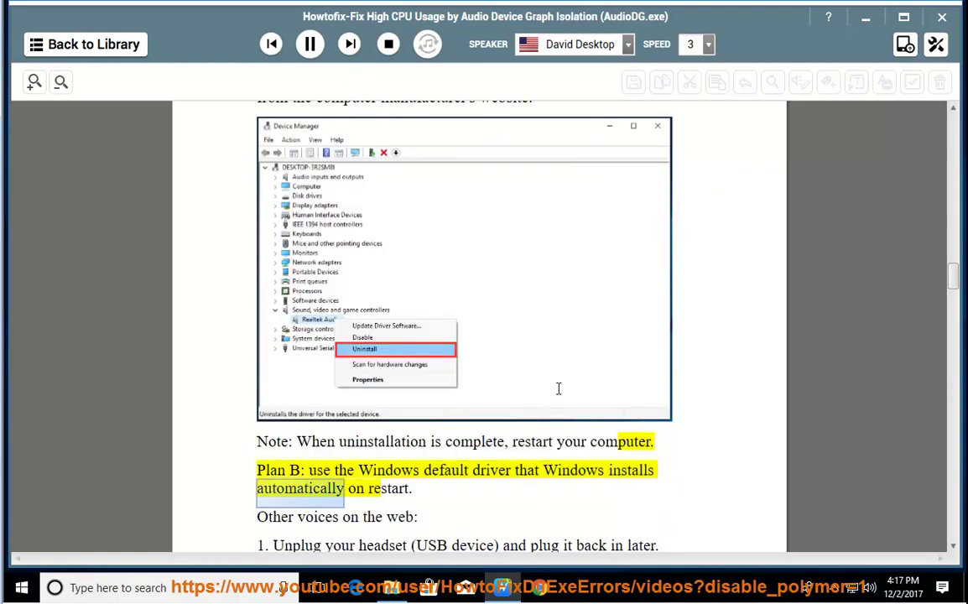
left_click(309, 43)
scroll(504, 391, "up", 3)
scroll(522, 415, "up", 1)
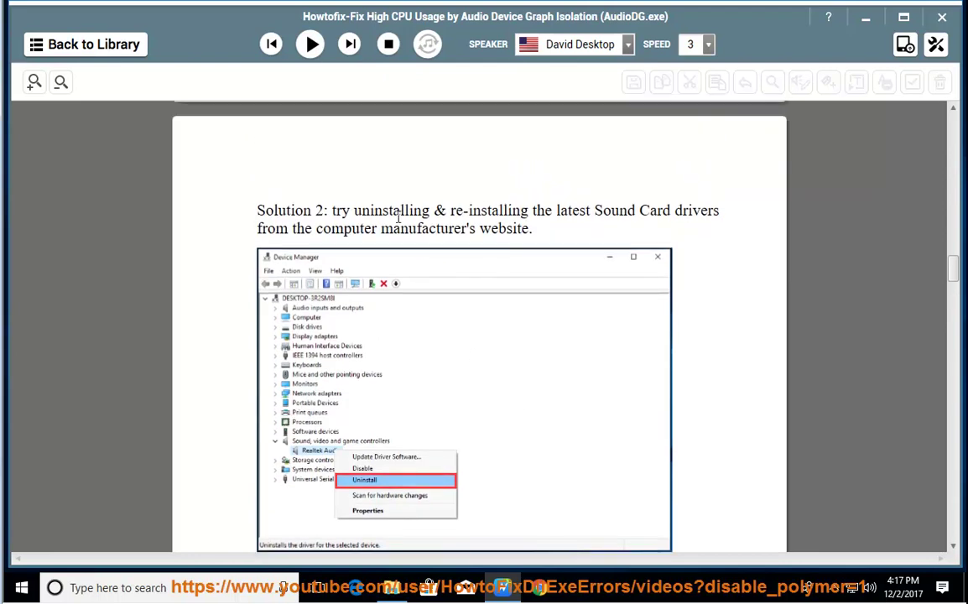
left_click_drag(368, 212, 720, 216)
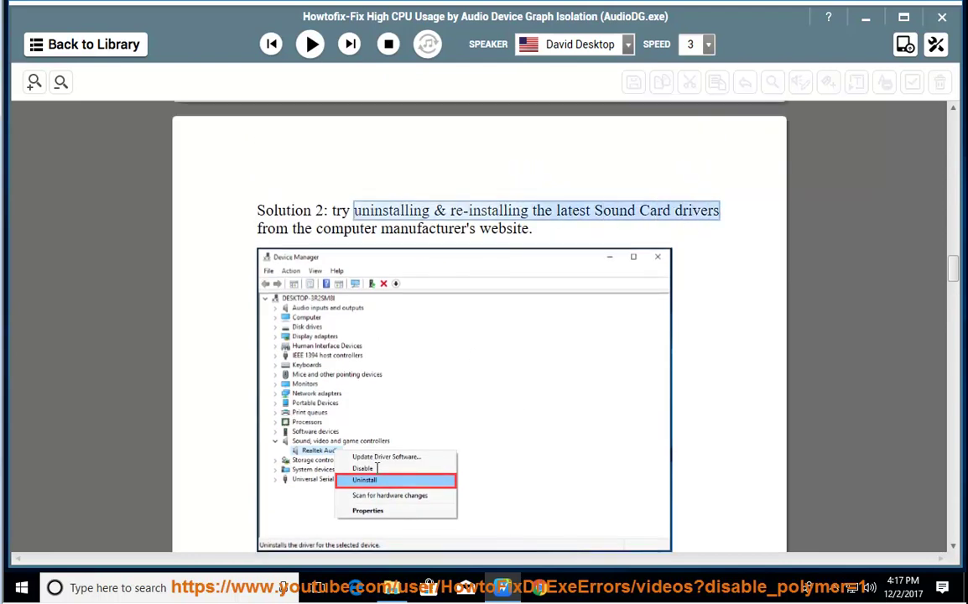
Open Device Manager in Computer Management from the desktop and expand "Sound, video and game controllers"
left_click(865, 19)
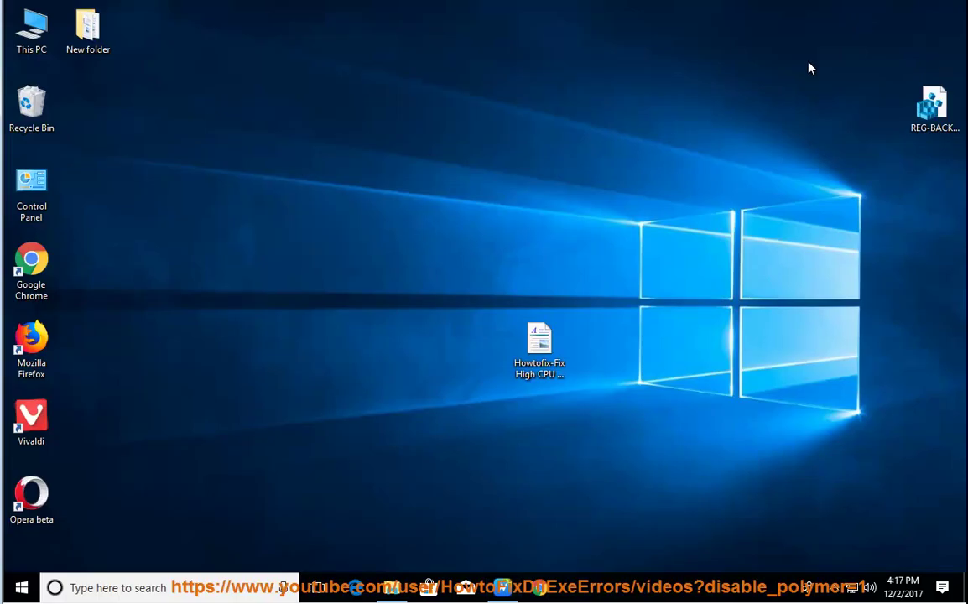
right_click(35, 33)
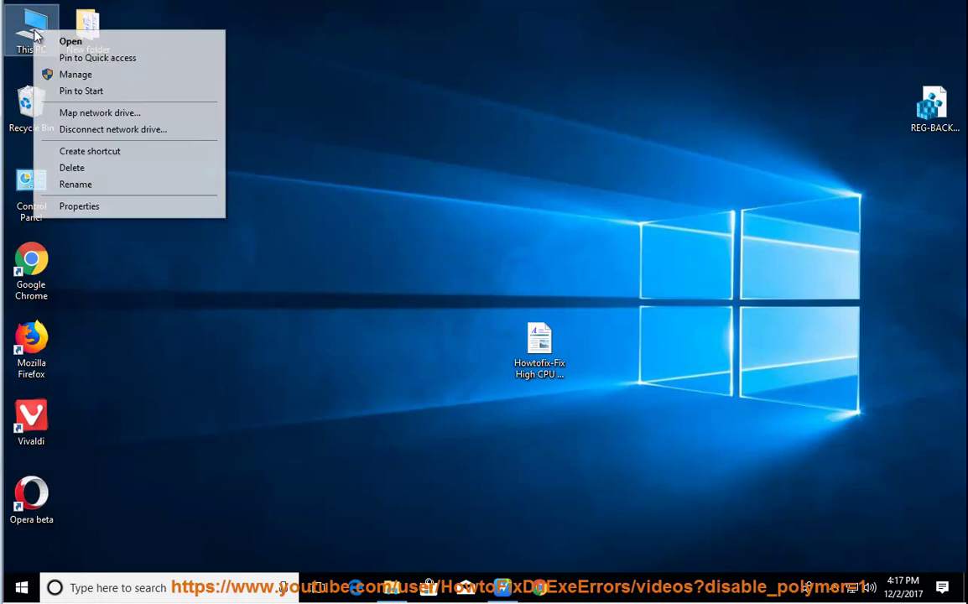
left_click(106, 77)
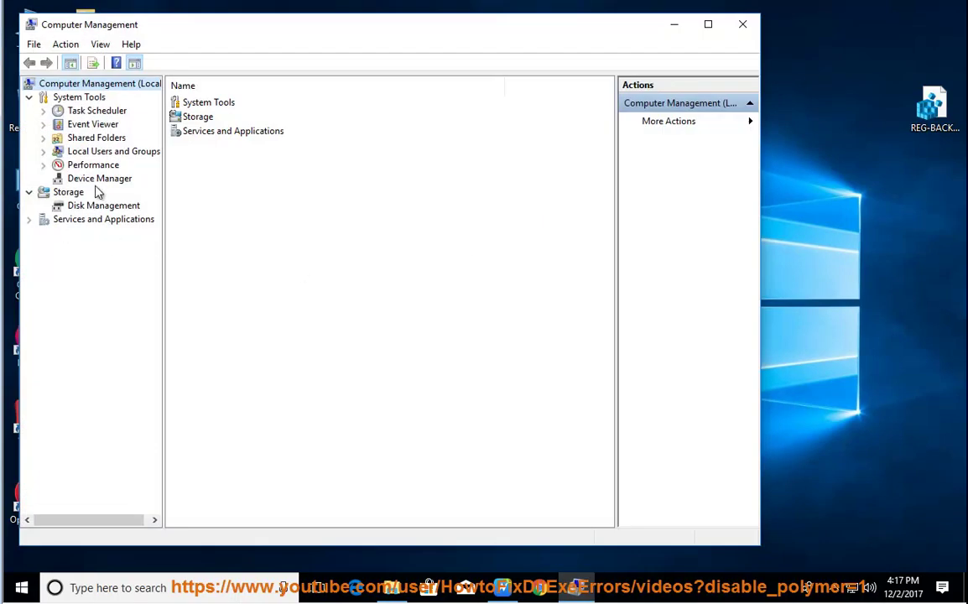
left_click(98, 181)
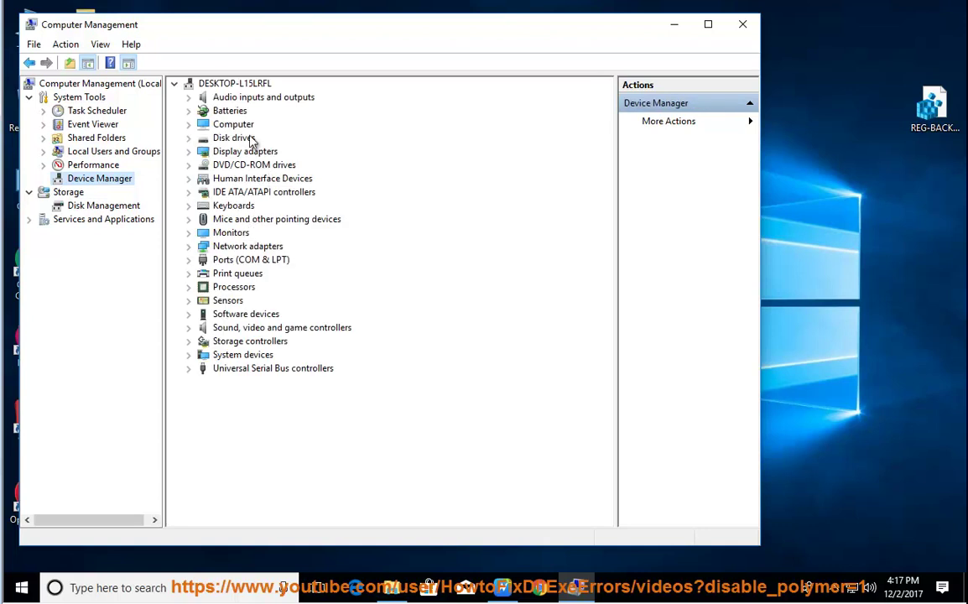
left_click(244, 330)
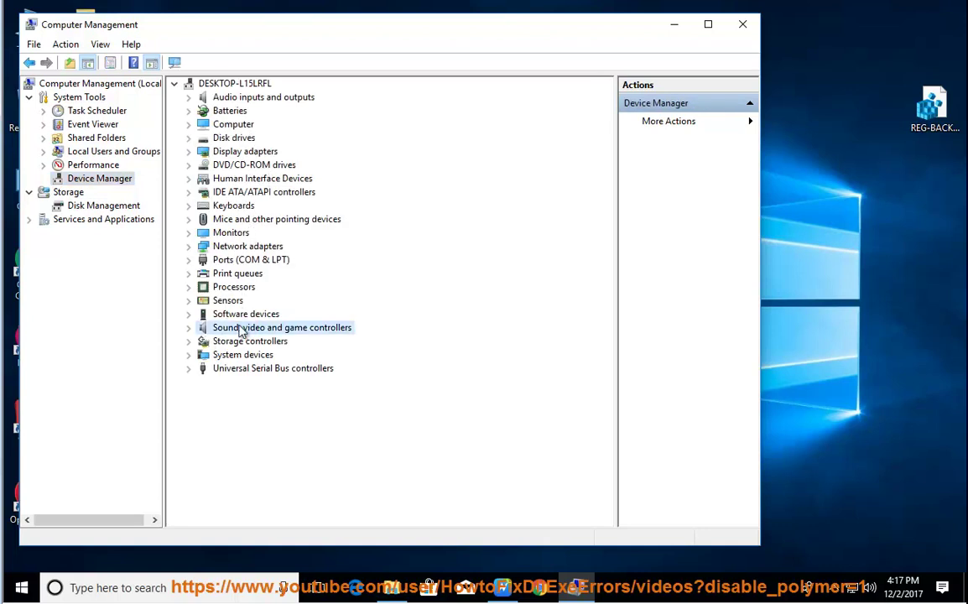
left_click(189, 329)
Bring up the uninstall confirmation for the High Definition Audio Device, dismiss it without uninstalling, and minimize Computer Management
right_click(274, 343)
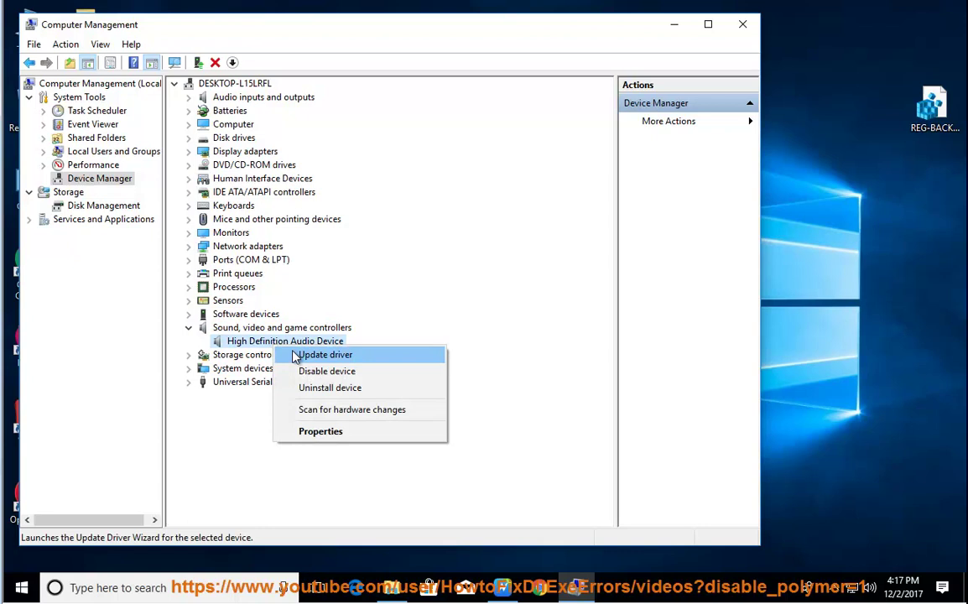
left_click(336, 388)
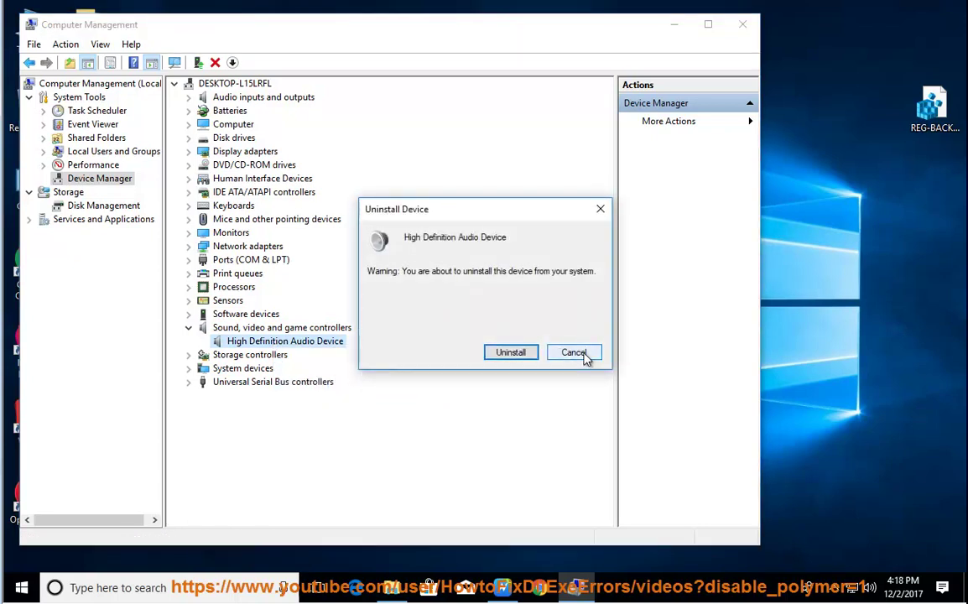
left_click(576, 352)
left_click(674, 24)
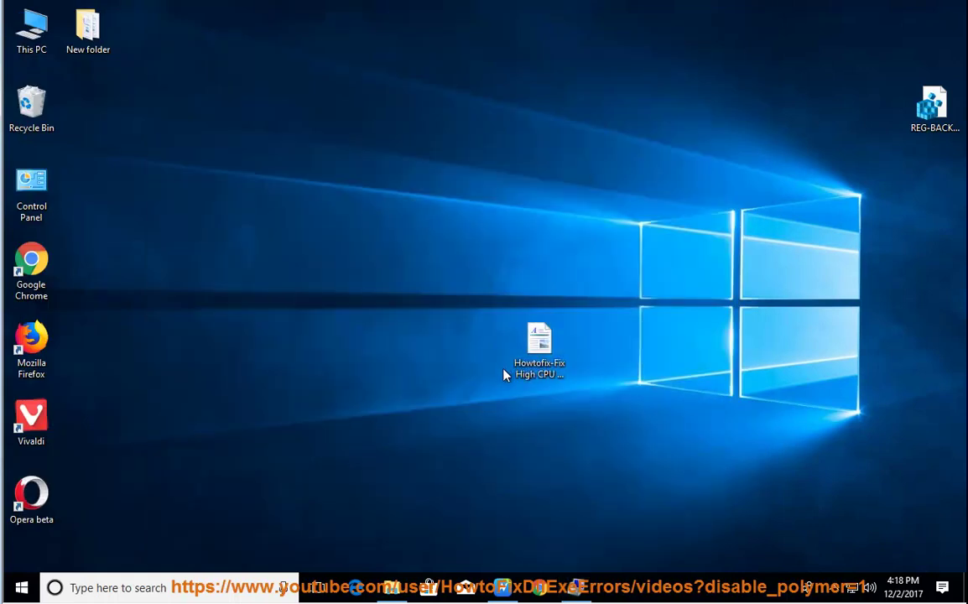
Return to the guide, play its narration, pause it at step 2, and select the text "lower the Default Format"
key("alt+Tab")
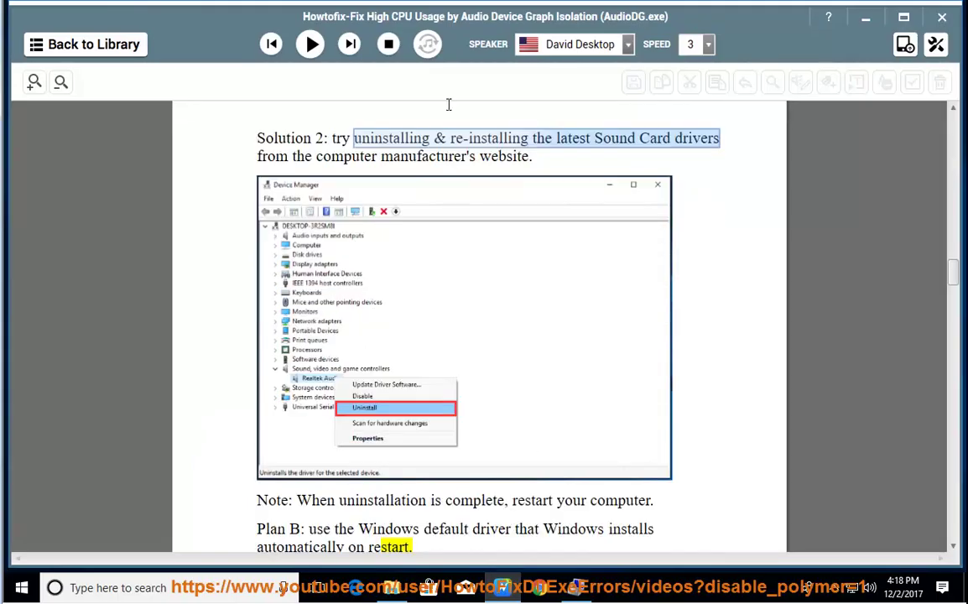
left_click(309, 43)
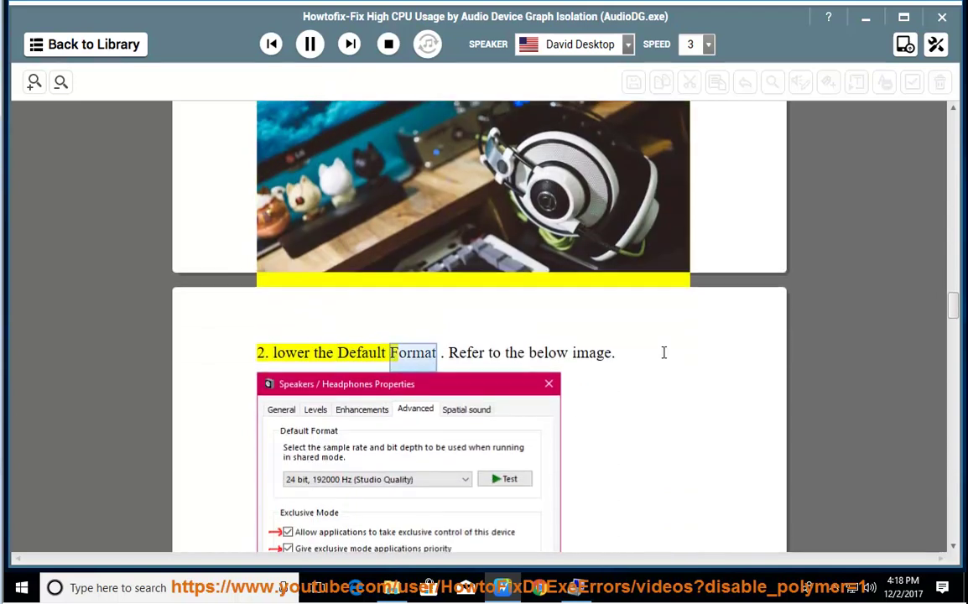
left_click(309, 44)
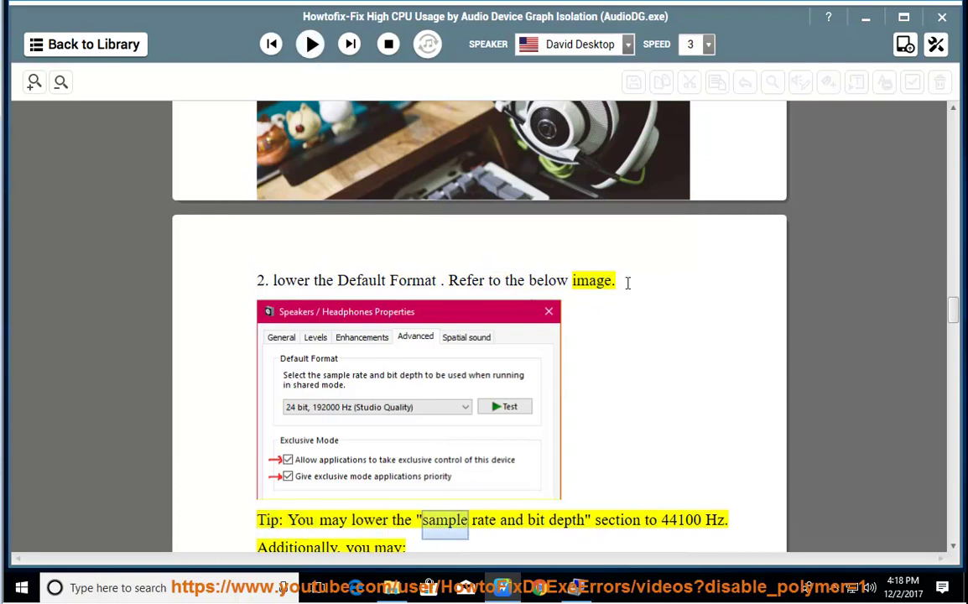
left_click_drag(433, 288, 272, 282)
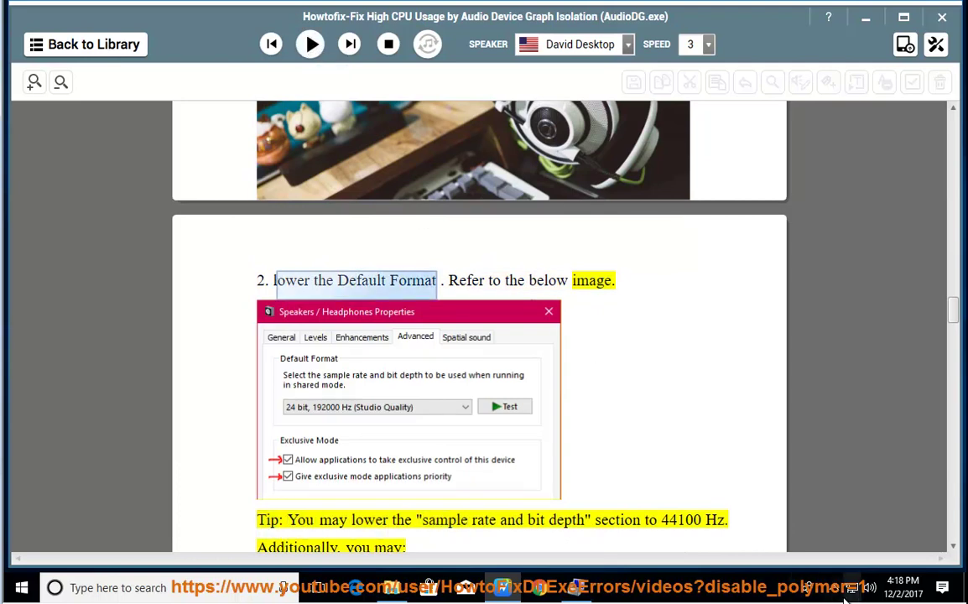
Open the playback devices and bring up the advanced properties of the default Speakers device
right_click(873, 592)
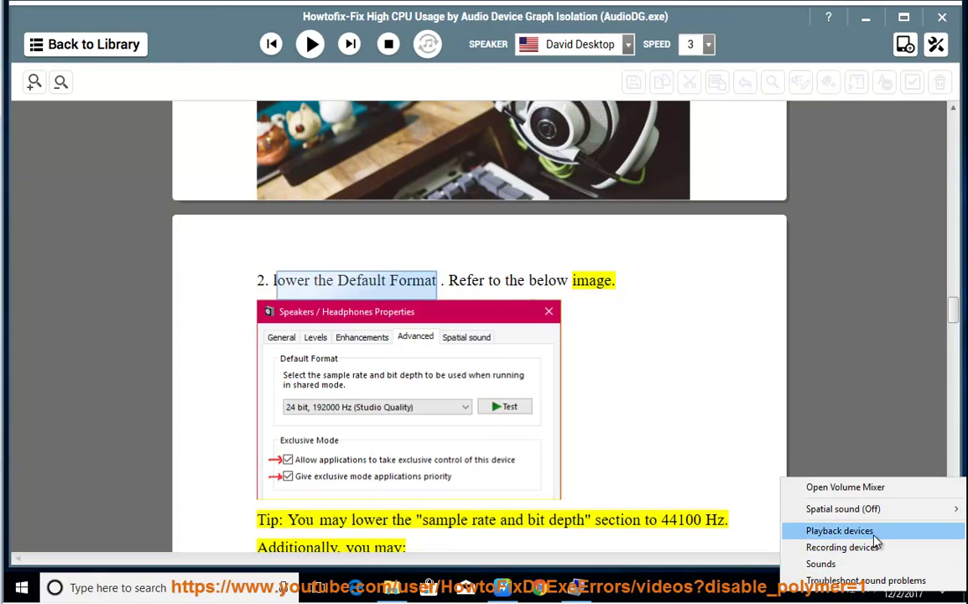
left_click(840, 531)
left_click(217, 139)
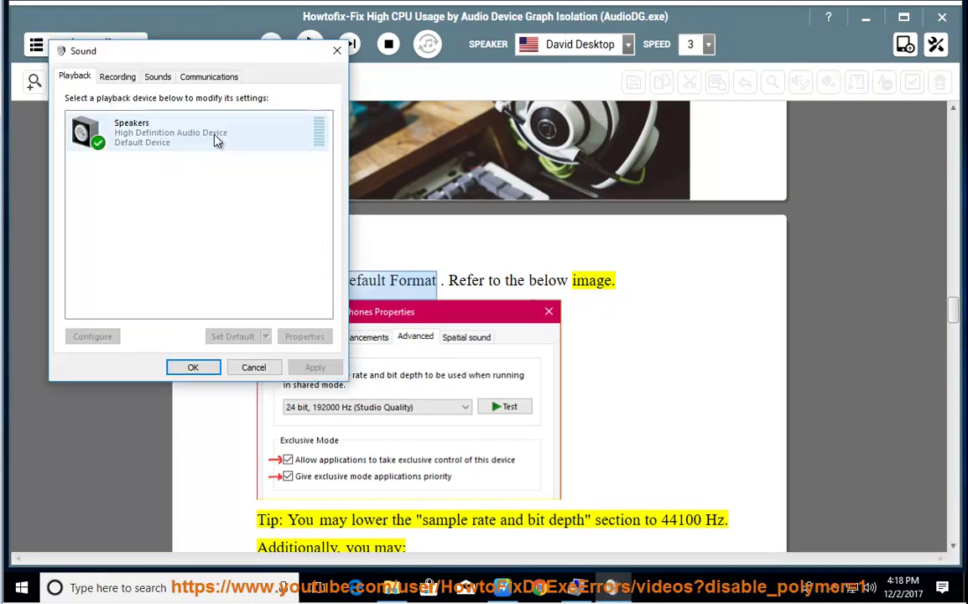
left_click(304, 336)
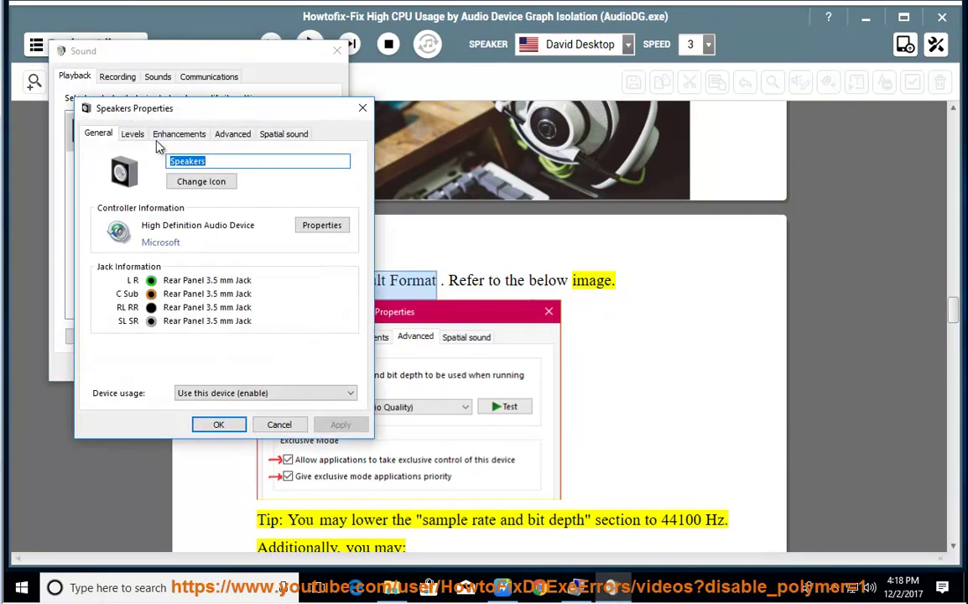
left_click(230, 136)
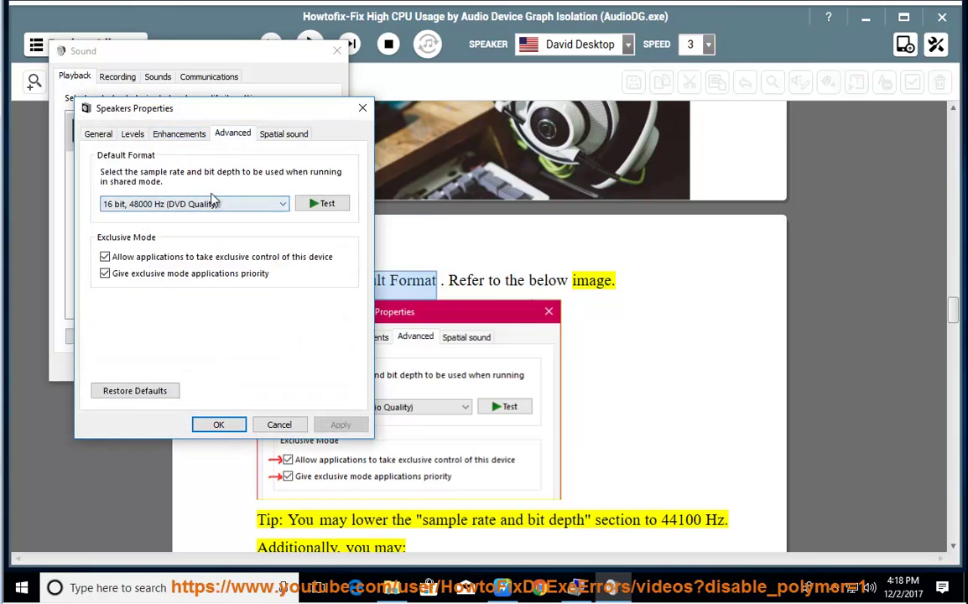
Review the Default Format sample rates offered for the Speakers, cancel their properties without changes, and return to the guide
left_click_drag(288, 108, 568, 56)
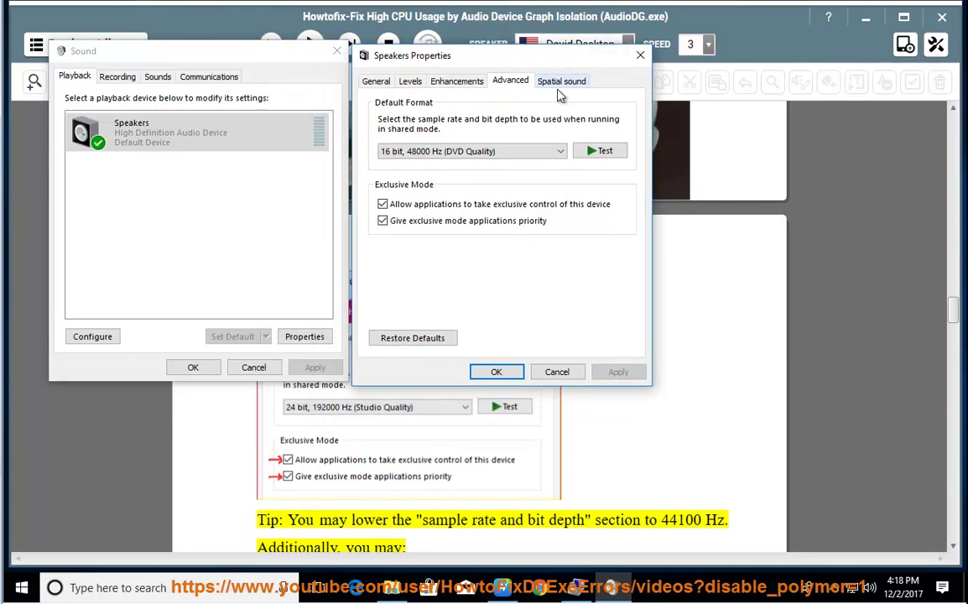
left_click(554, 152)
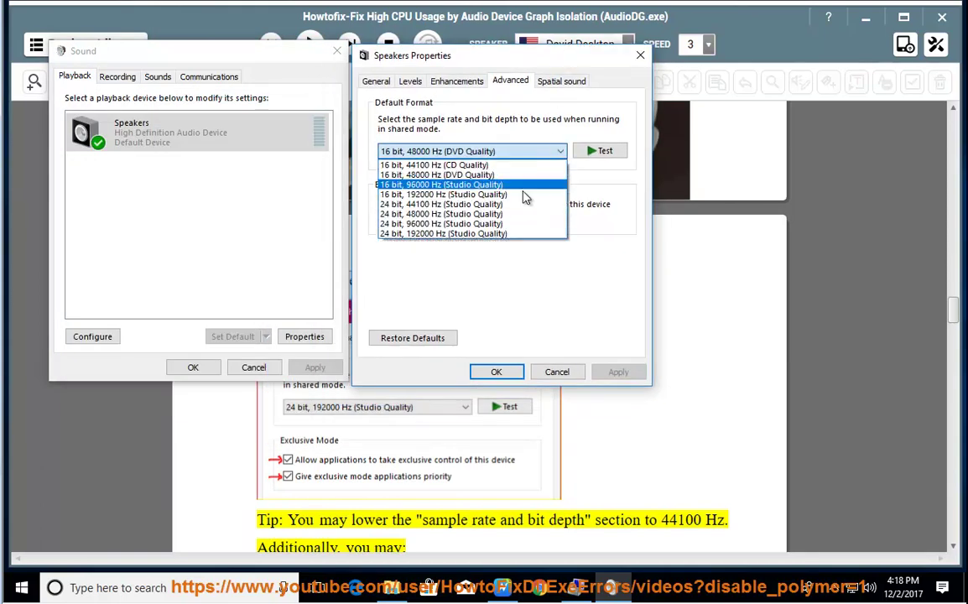
left_click(470, 262)
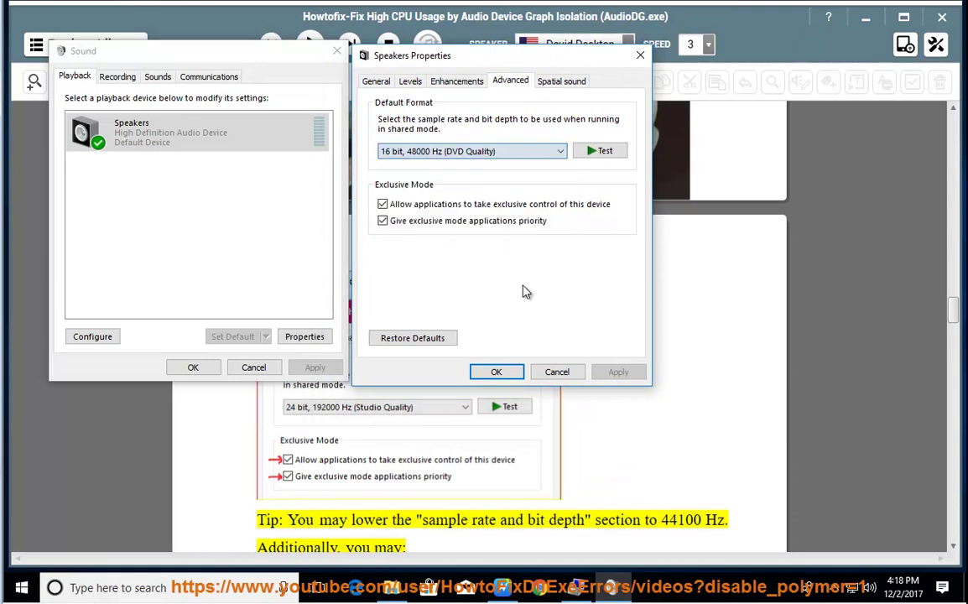
left_click(562, 377)
left_click(643, 471)
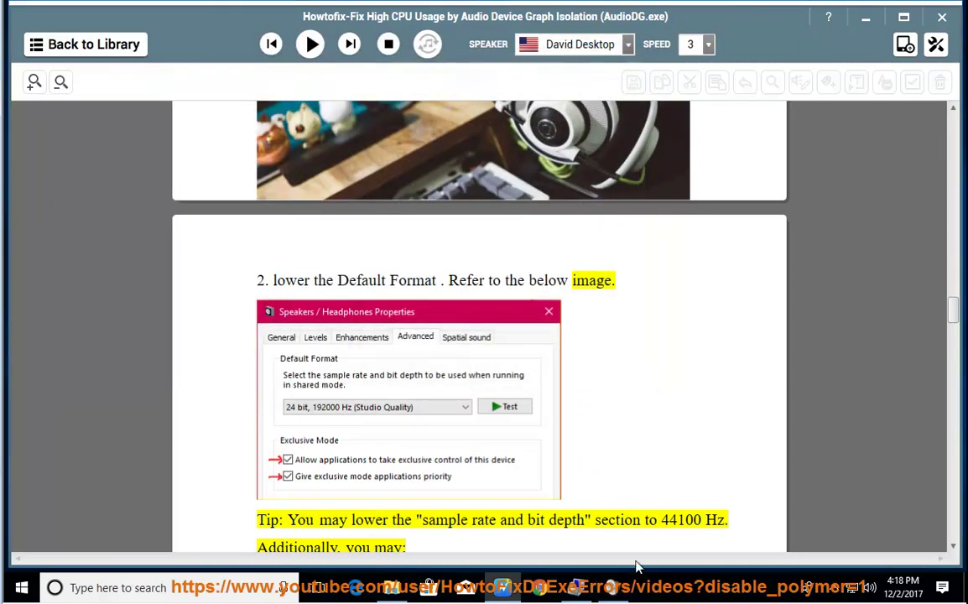
Pause the guide's narration, go back to the additional tips, and select the tip about 'Allow applications to take exclusive control of this device'
left_click(310, 43)
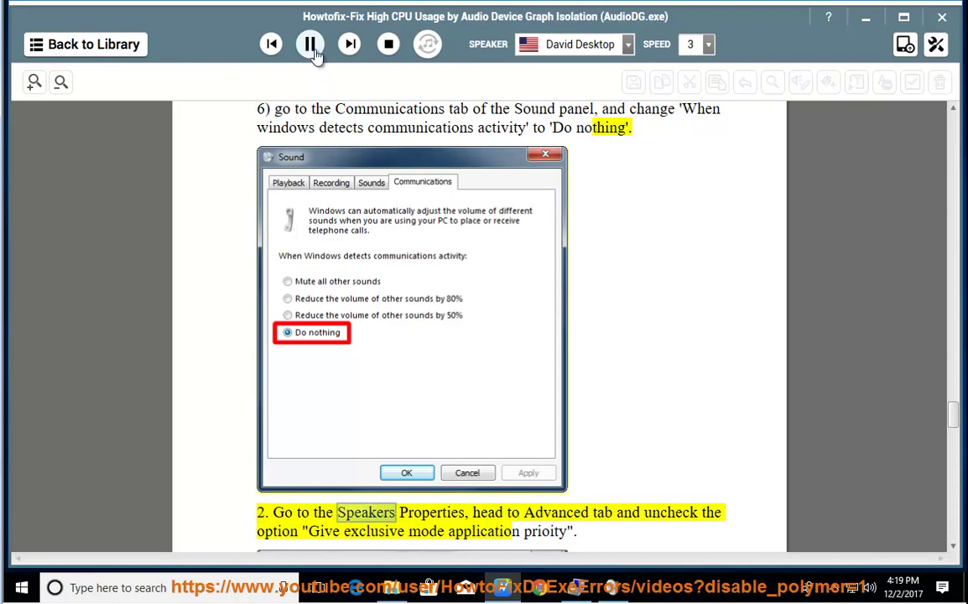
scroll(676, 474, "up", 10)
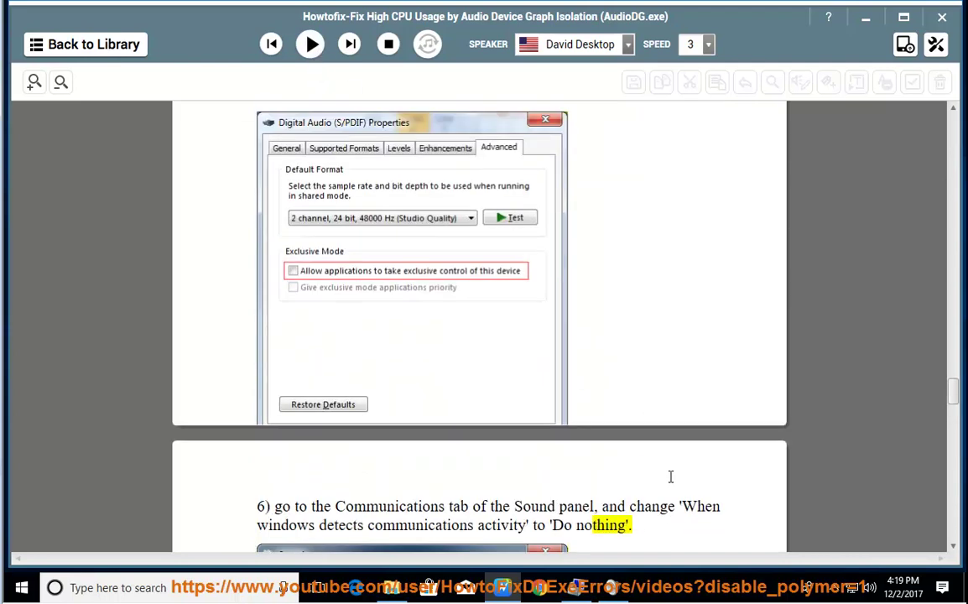
scroll(641, 485, "up", 10)
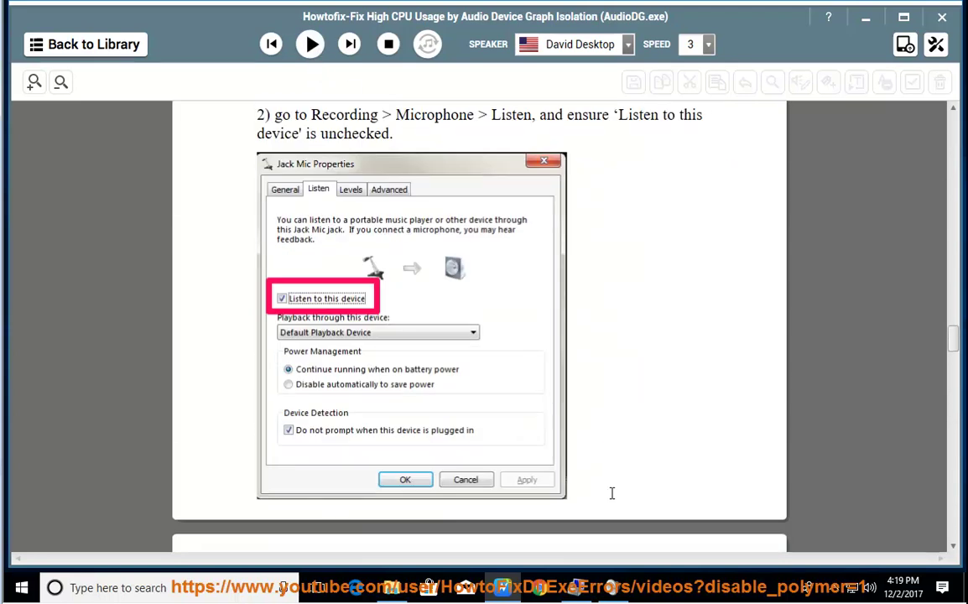
left_click_drag(275, 375, 707, 377)
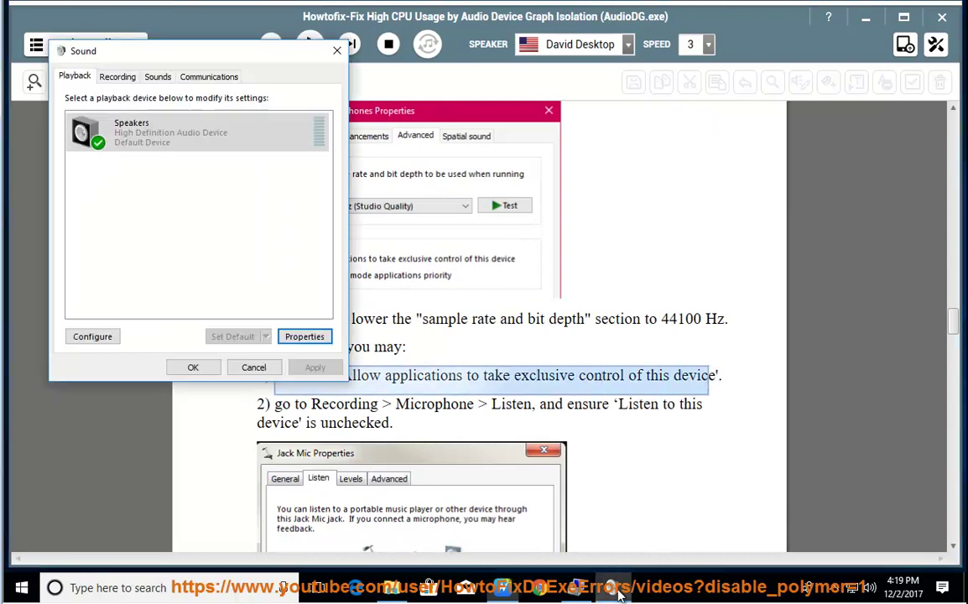
Reopen the Speakers' advanced properties from the Sound dialog and place the properties window beside it
left_click(249, 144)
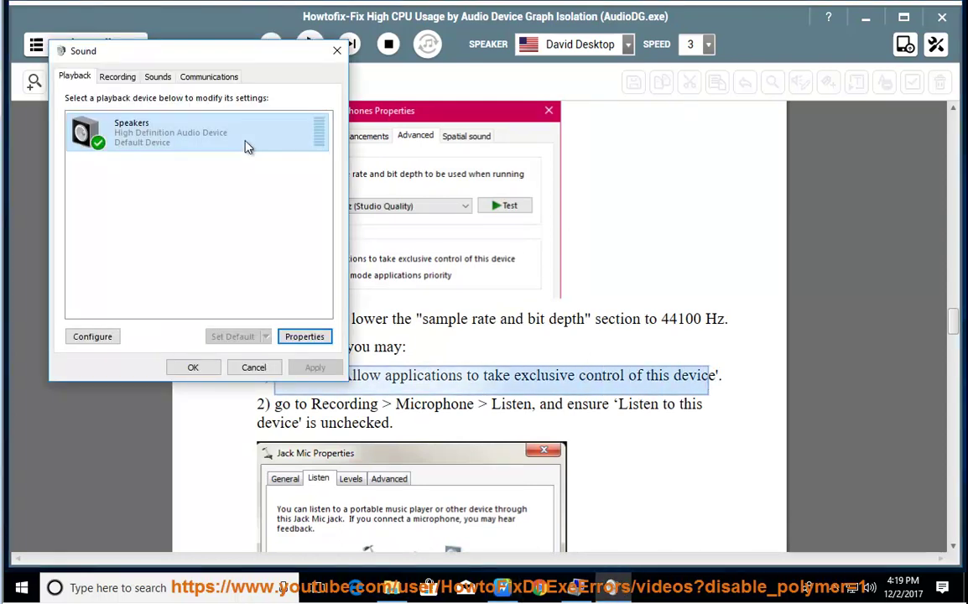
left_click(303, 336)
left_click(126, 132)
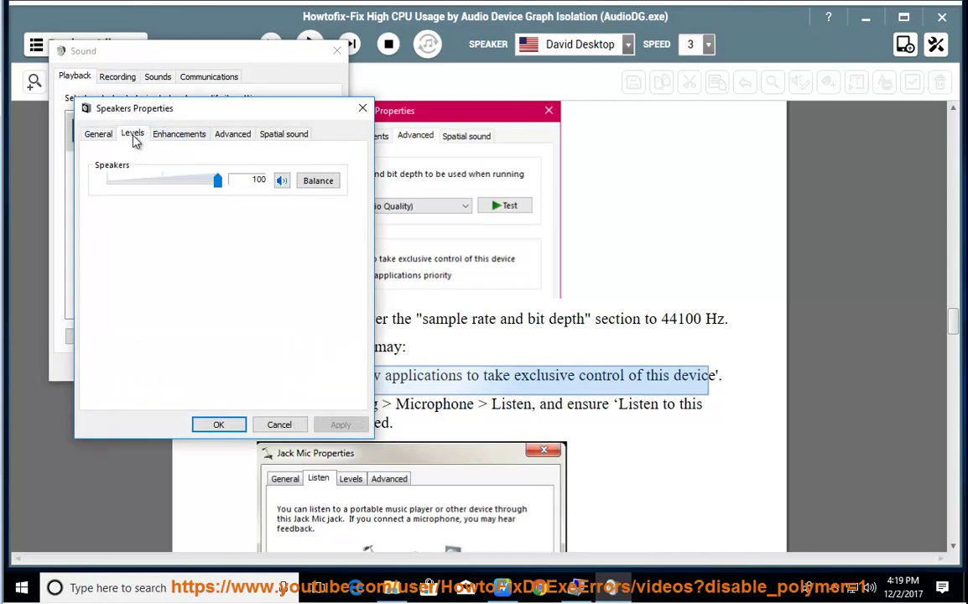
left_click(161, 136)
left_click(225, 135)
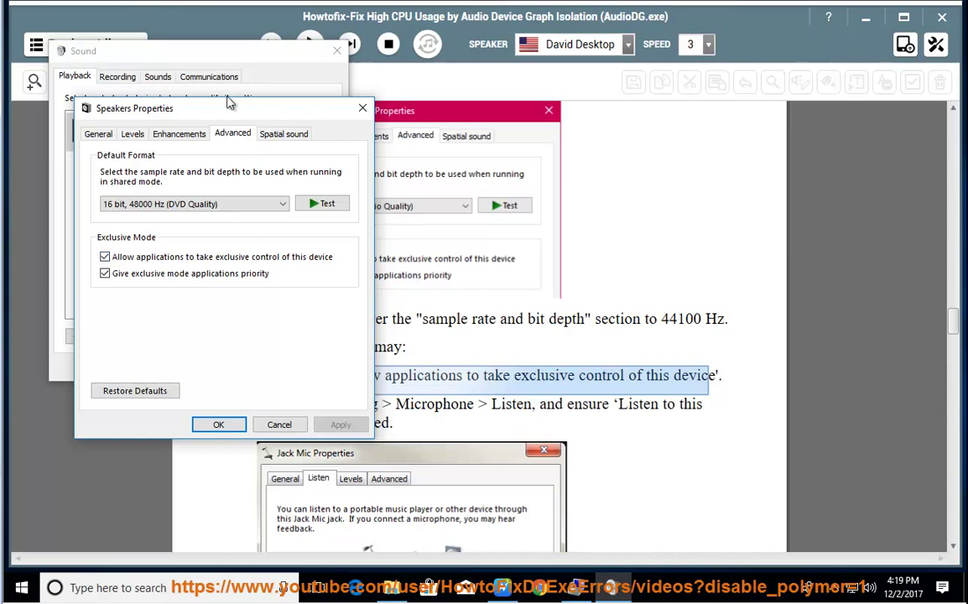
left_click_drag(227, 107, 573, 21)
Select "un-check" in the guide's first tip, and disable 'Allow applications to take exclusive control of this device' for the Speakers
left_click(295, 42)
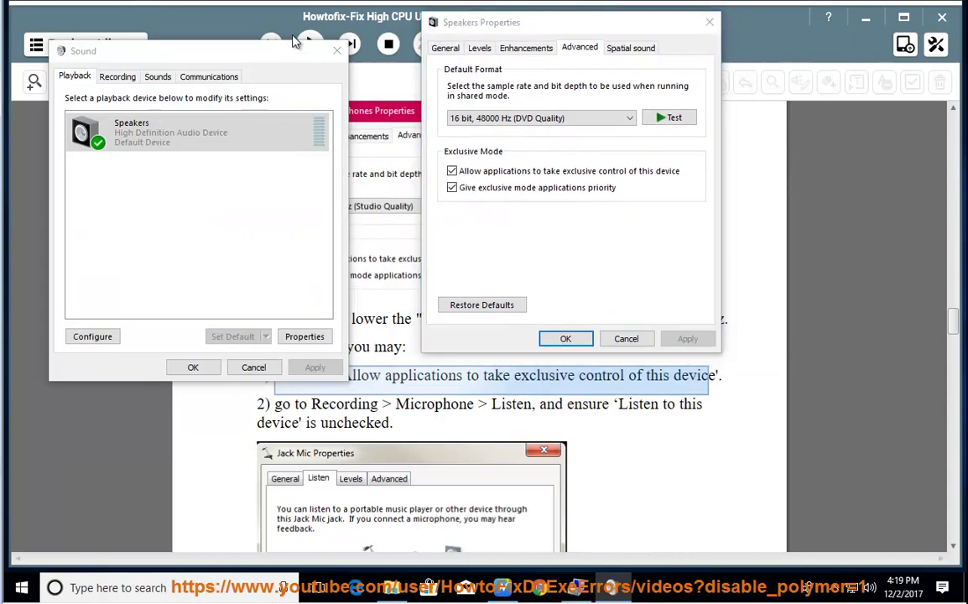
left_click(466, 378)
left_click_drag(330, 378, 275, 374)
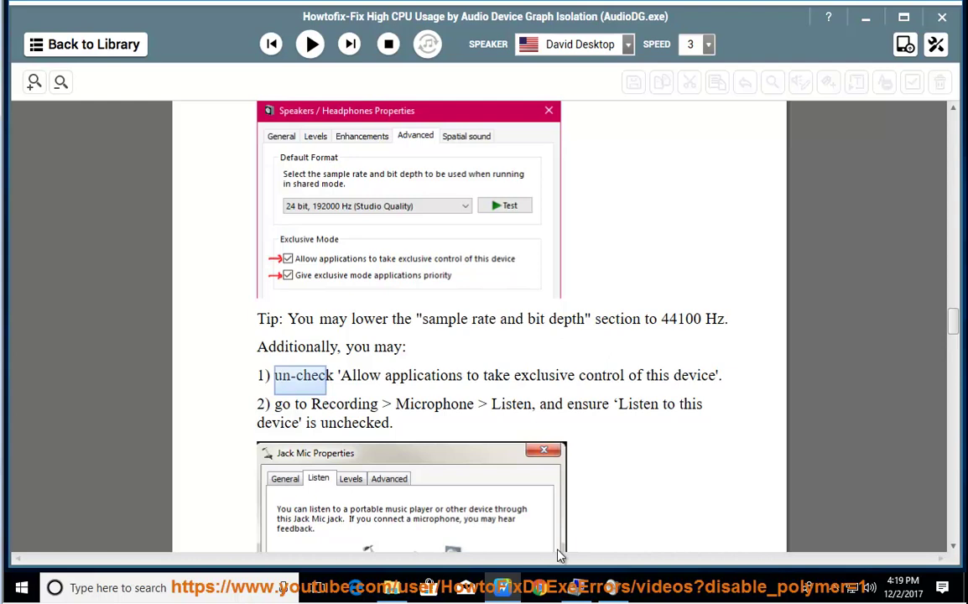
left_click(613, 588)
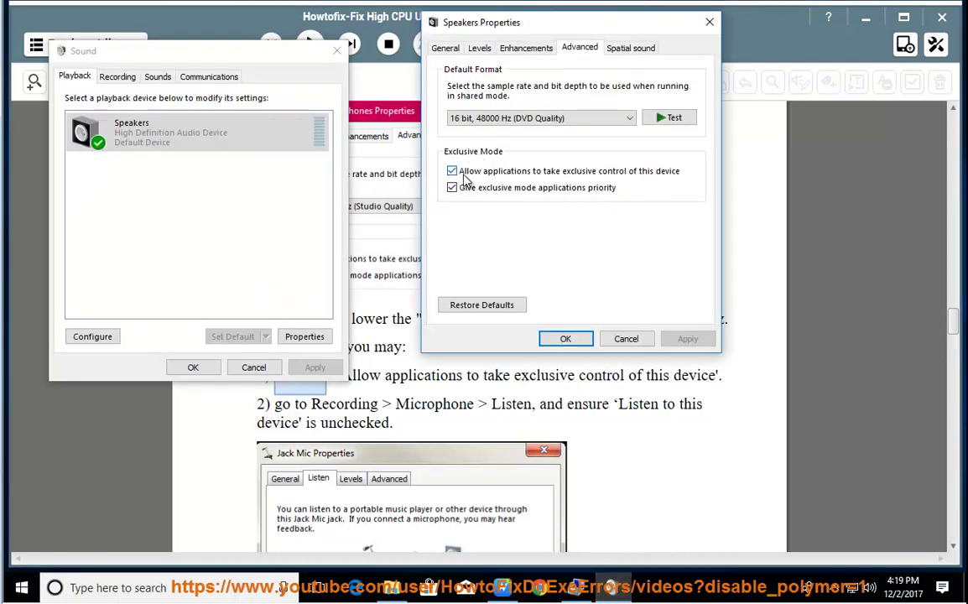
left_click(466, 173)
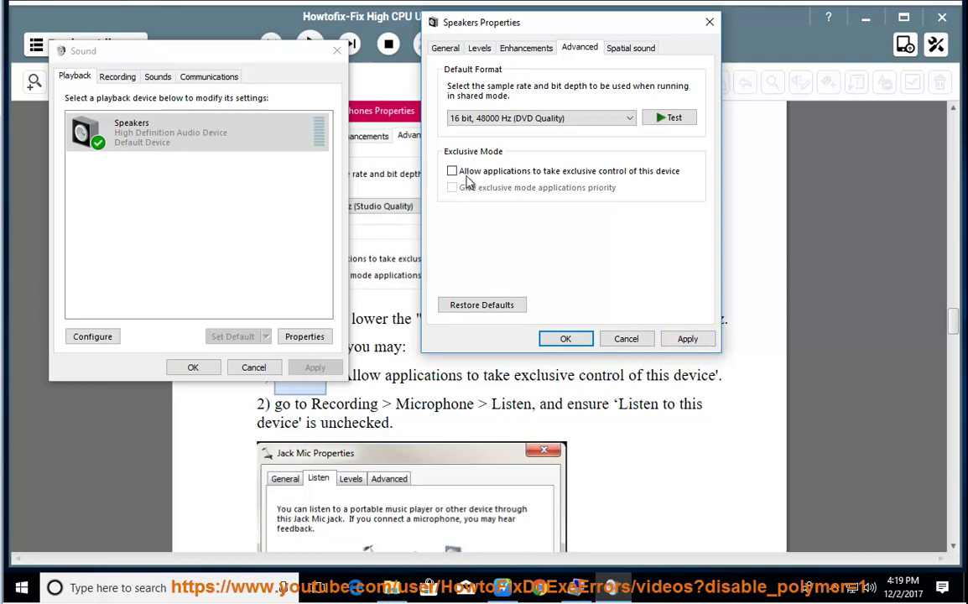
left_click(566, 338)
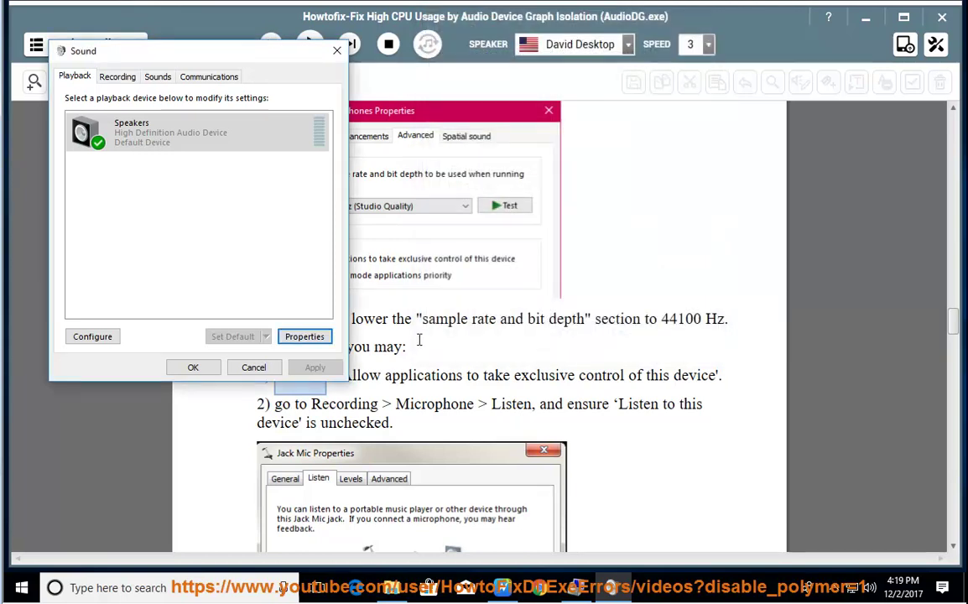
Select "Listen" in the guide's second tip on the microphone and switch back to the Sound dialog
left_click(453, 379)
left_click_drag(311, 404, 546, 416)
left_click(556, 405)
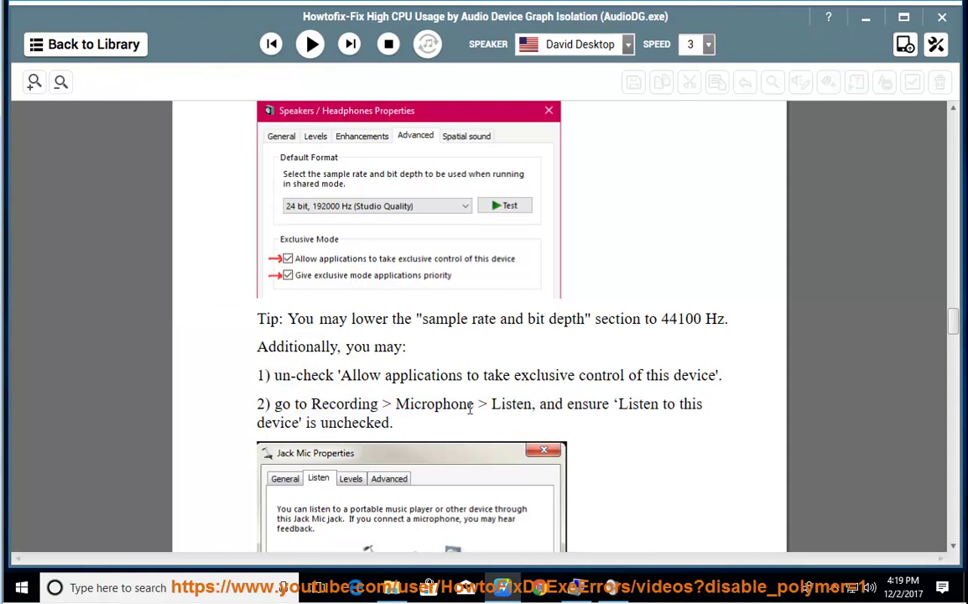
double_click(508, 406)
key("alt+Tab")
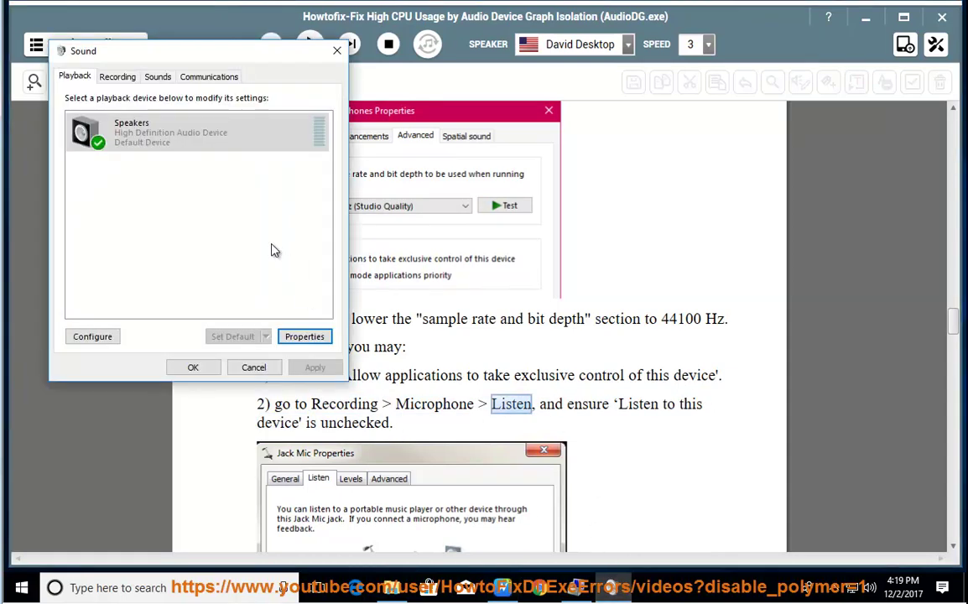
Reopen the Speakers' properties, view their enhancements and levels, and select the guide's tip 3 phrase on the microphone level at 100%
left_click(303, 336)
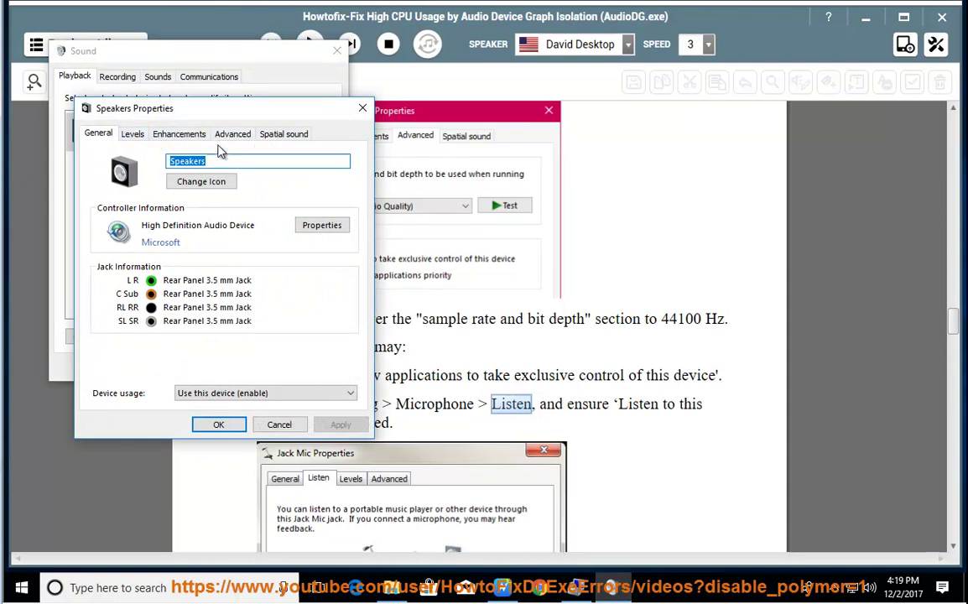
left_click(140, 137)
left_click(176, 138)
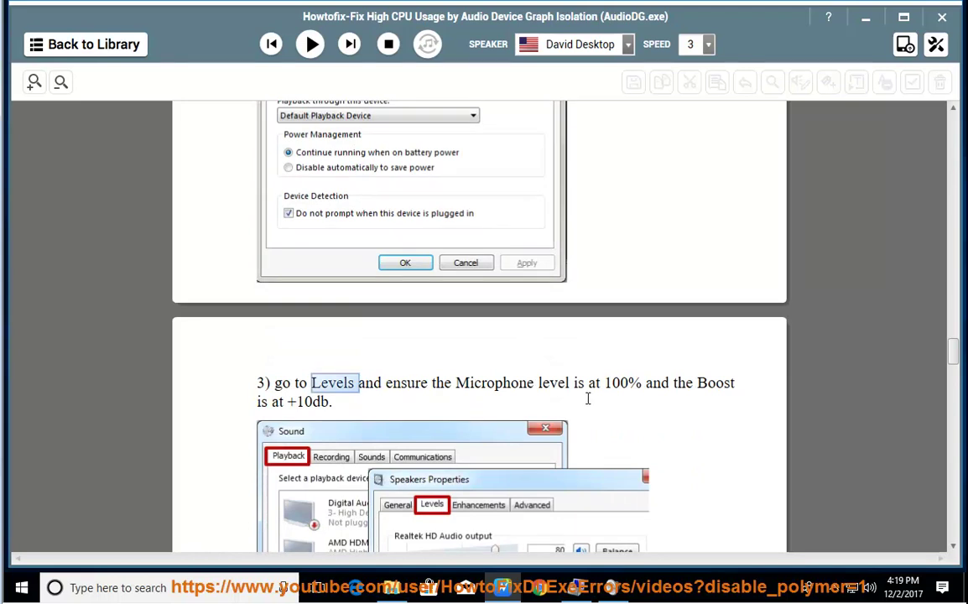
left_click_drag(458, 351, 635, 359)
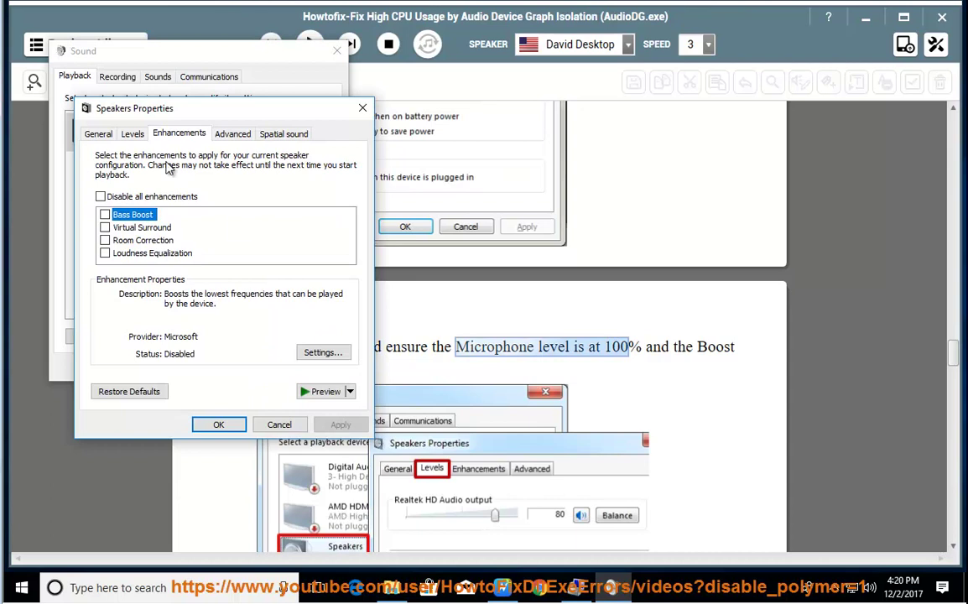
left_click(133, 134)
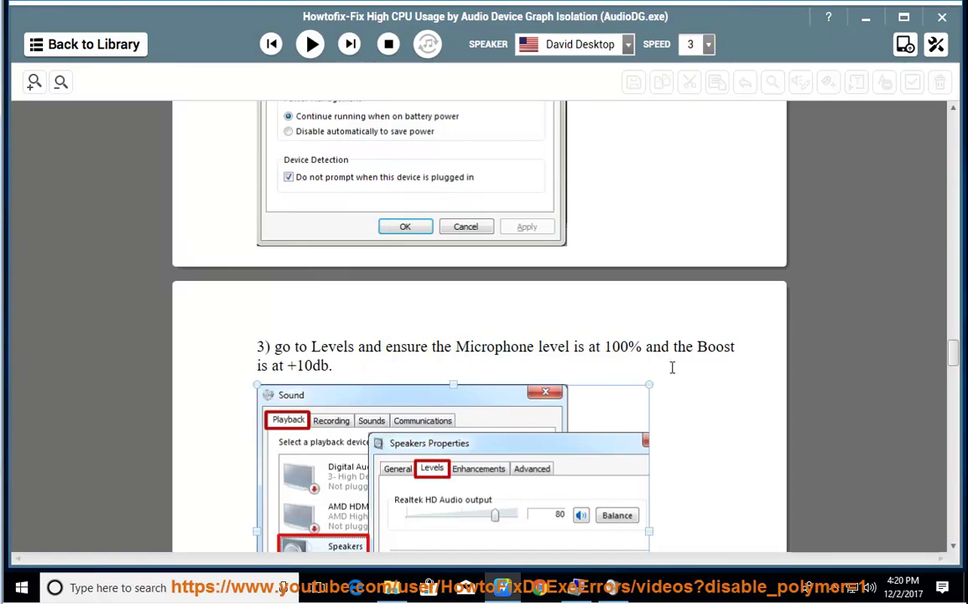
Select "Enhancements" in the guide's tip 4, enable 'Disable all enhancements' in the Speakers' properties, and return to the guide
scroll(672, 367, "down", 3)
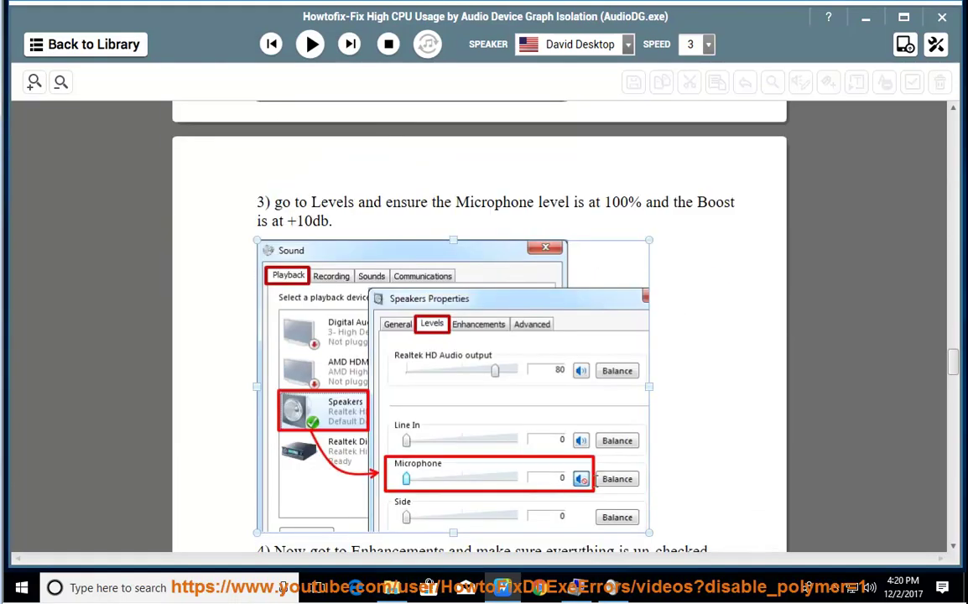
scroll(666, 534, "down", 2)
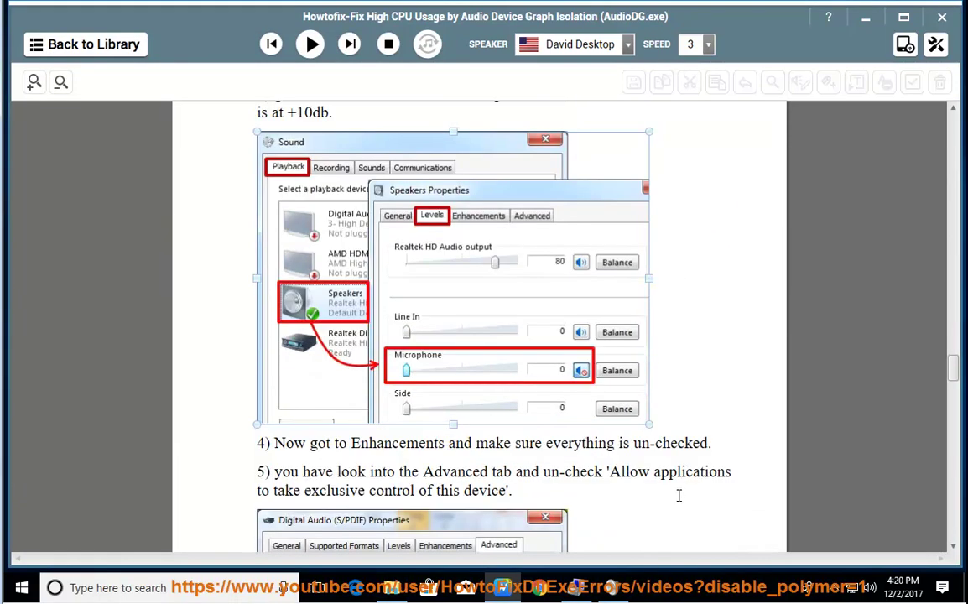
double_click(411, 447)
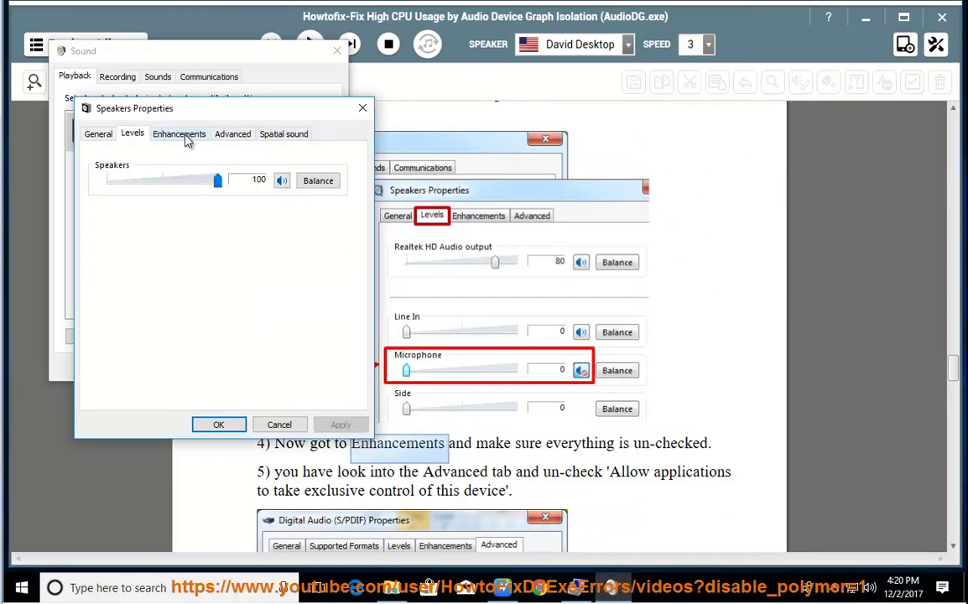
left_click(186, 139)
left_click(101, 197)
left_click(101, 197)
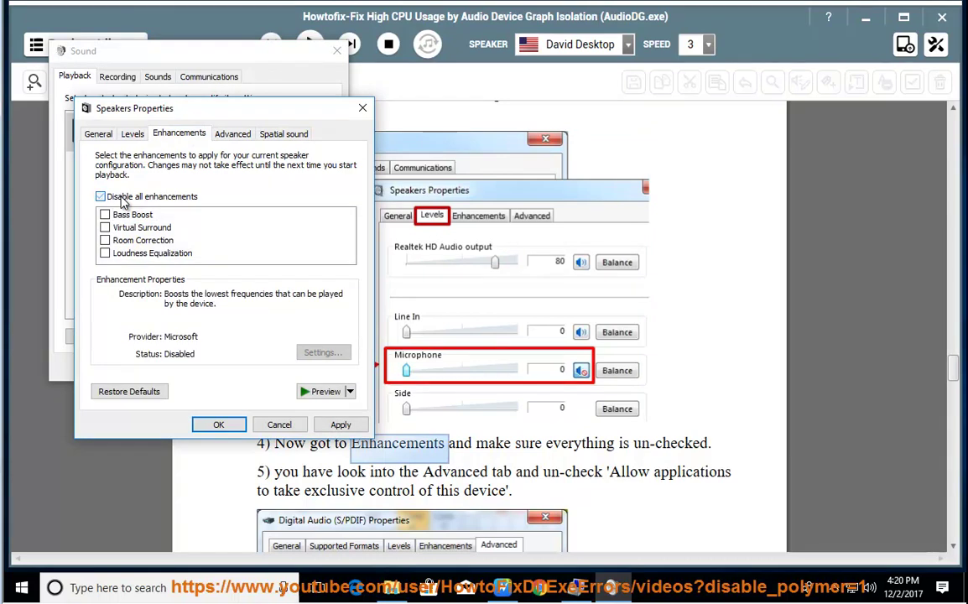
left_click(545, 471)
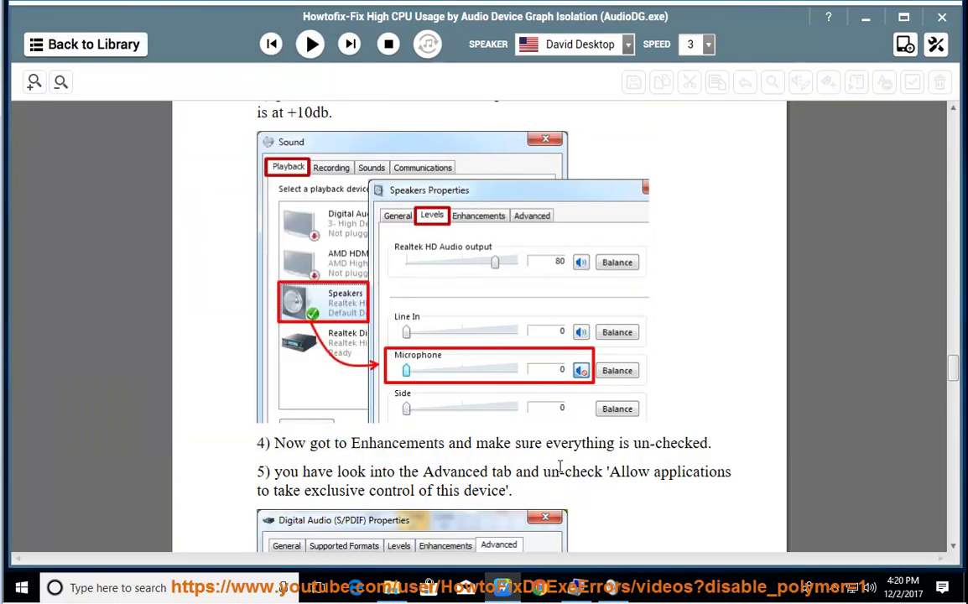
Read on to the guide's tip 6 and select "Communications" in its text
scroll(557, 464, "down", 2)
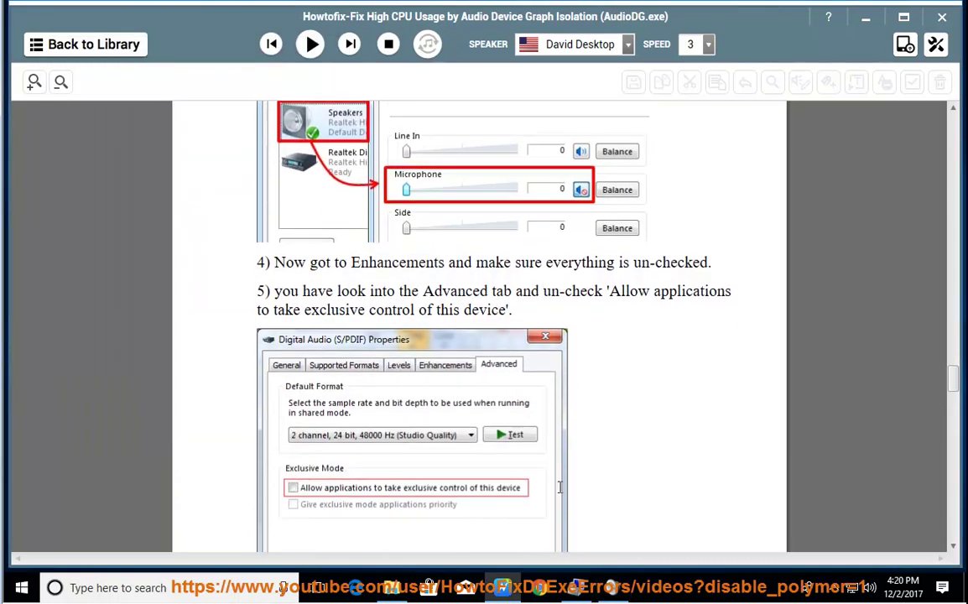
scroll(629, 467, "down", 3)
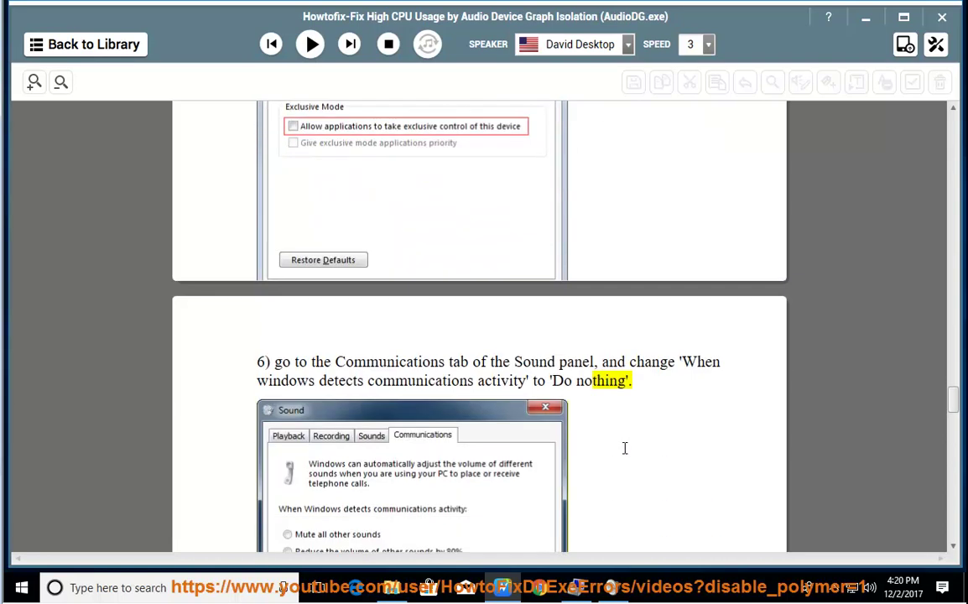
double_click(406, 370)
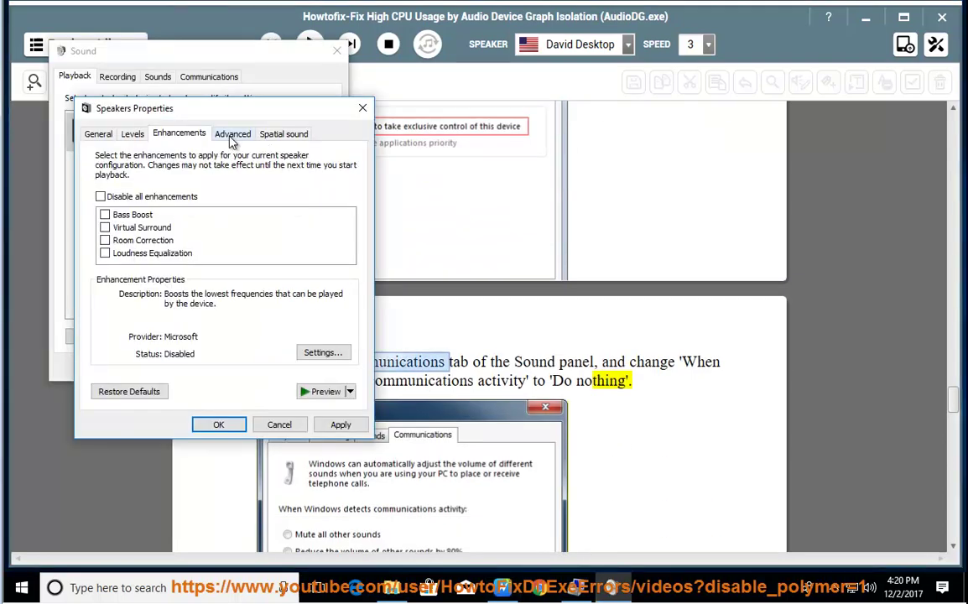
Review the Speakers' spatial sound format, default format and exclusive mode settings
left_click(232, 137)
left_click(280, 139)
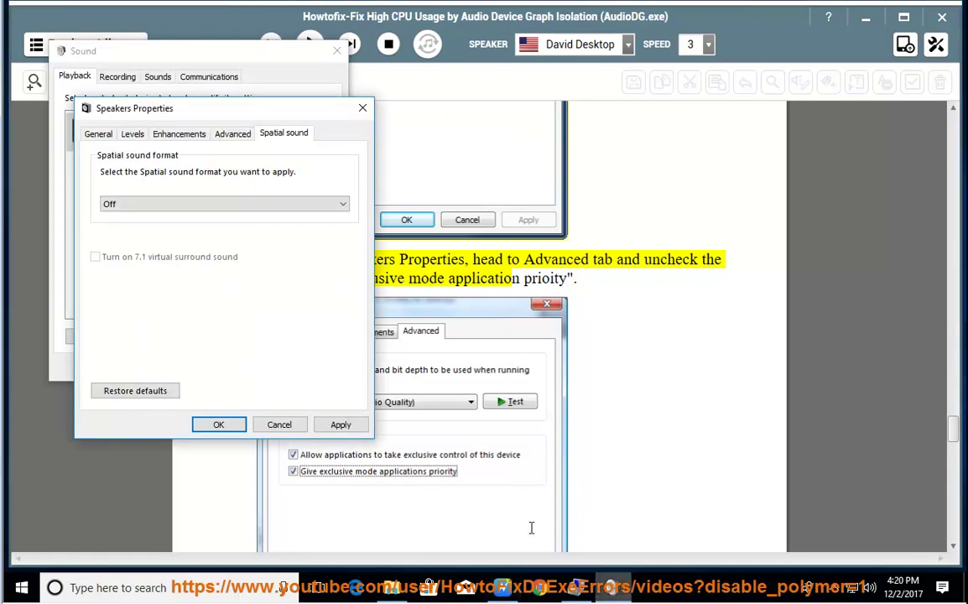
left_click(232, 135)
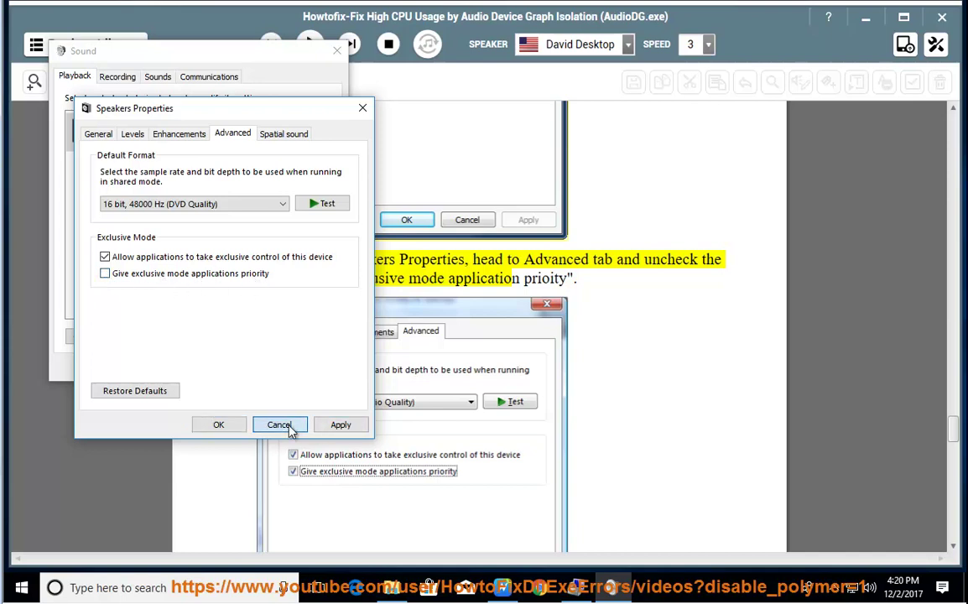
Play the guide's narration through fixes 3 and 4, pause it, and select the sentence about up-to-date device drivers and Windows Updates
scroll(658, 391, "down", 3)
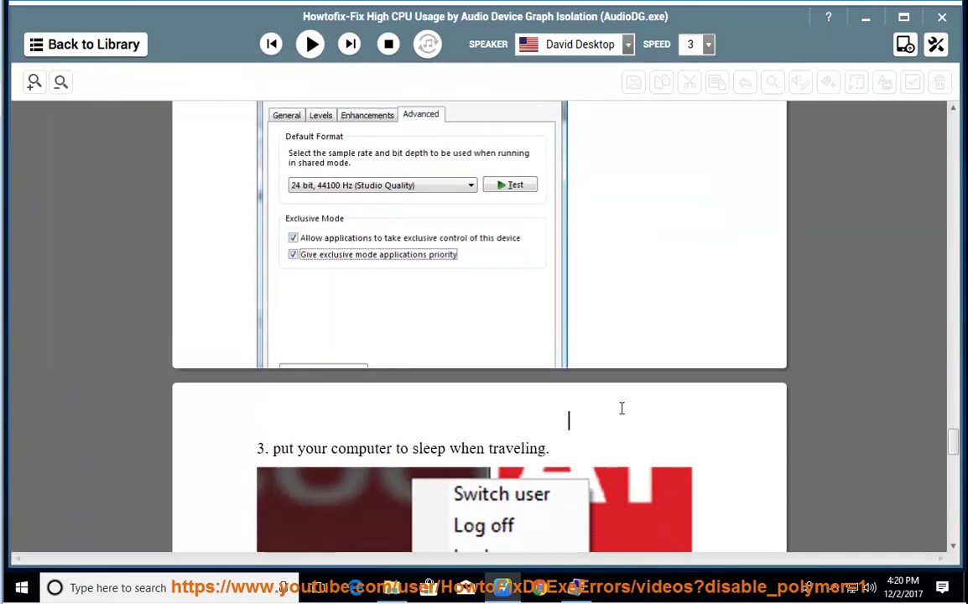
left_click(309, 45)
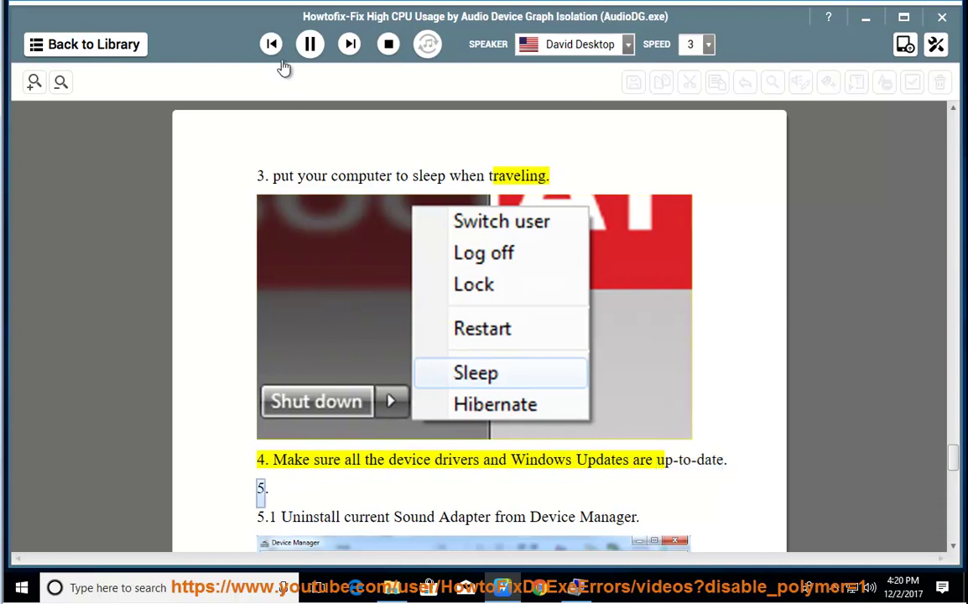
left_click(310, 45)
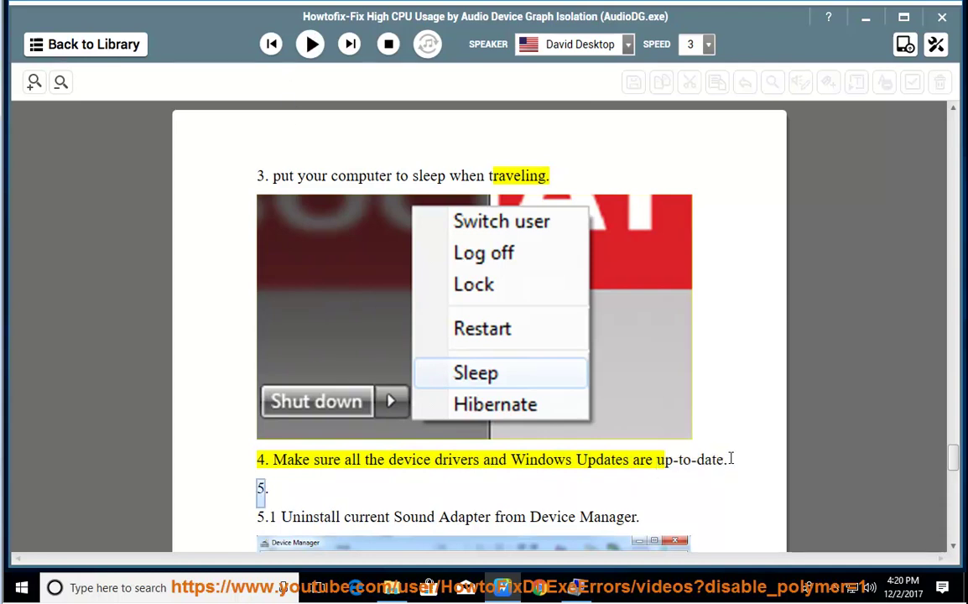
left_click_drag(731, 458, 314, 459)
Open Windows Update in Windows Settings to view the update status, and close Settings
left_click(22, 588)
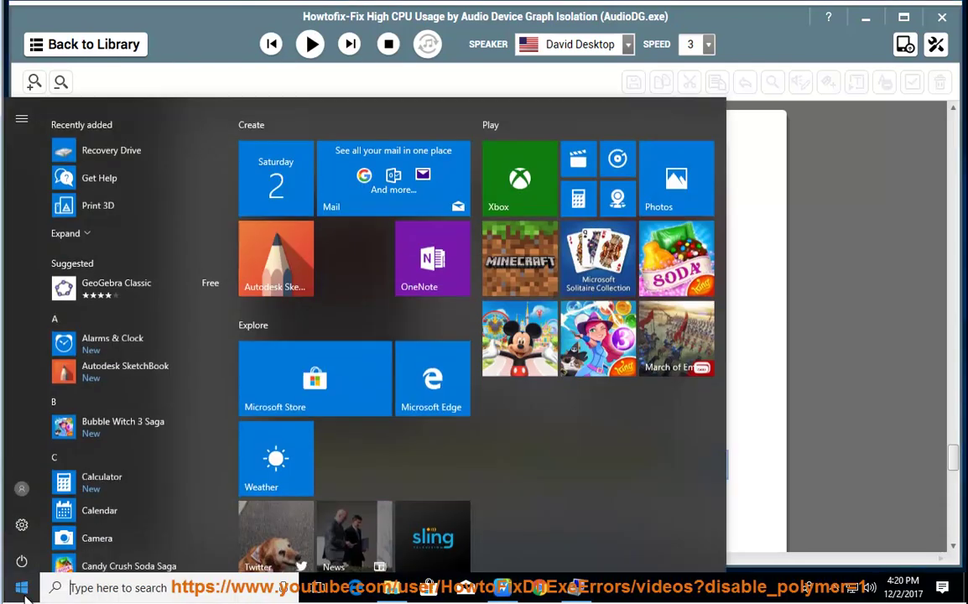
left_click(21, 524)
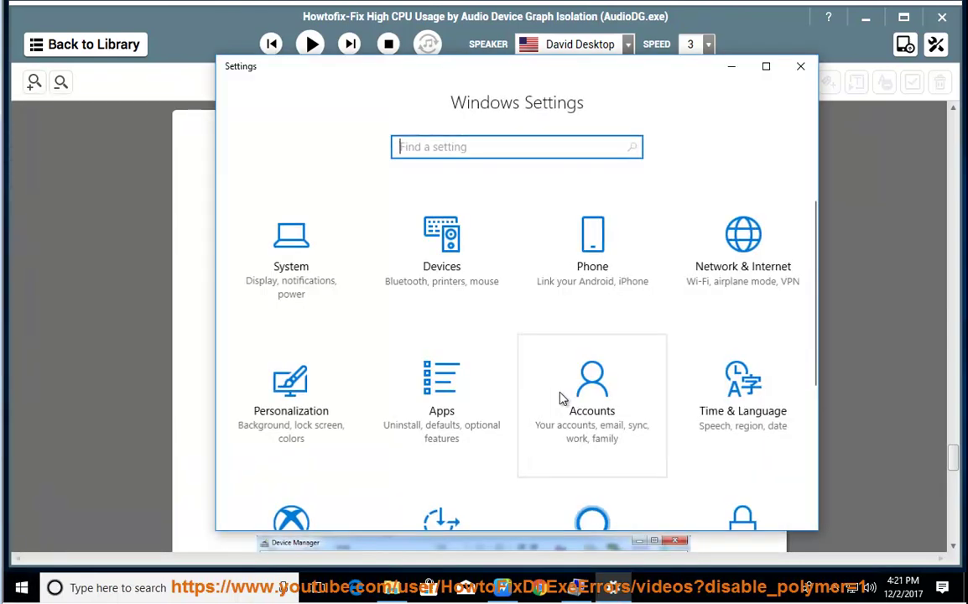
scroll(562, 399, "down", 3)
left_click(270, 428)
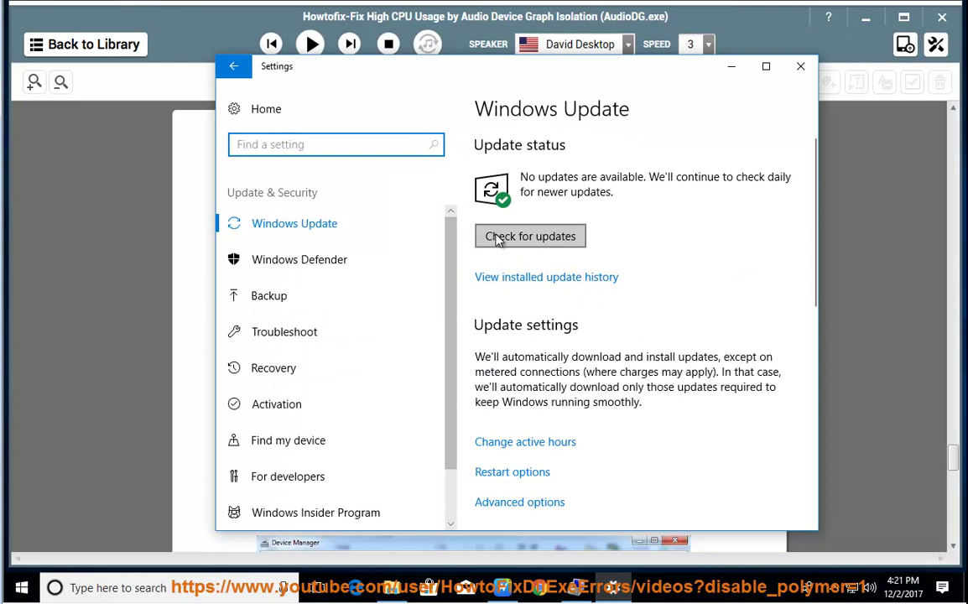
left_click(801, 65)
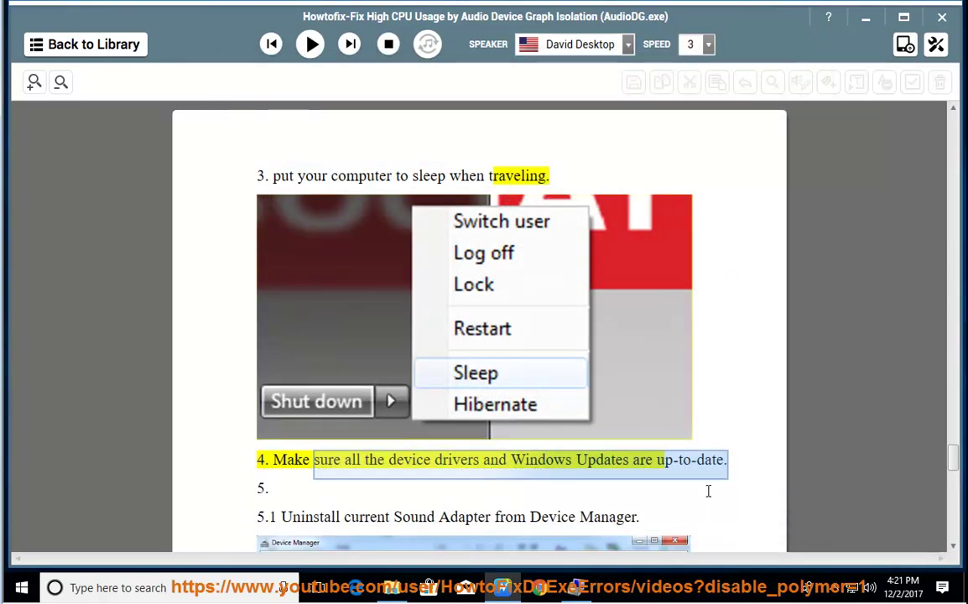
Resume the guide's narration and uninstall the High Definition Audio Device through Device Manager in Computer Management
left_click(708, 491)
left_click(322, 53)
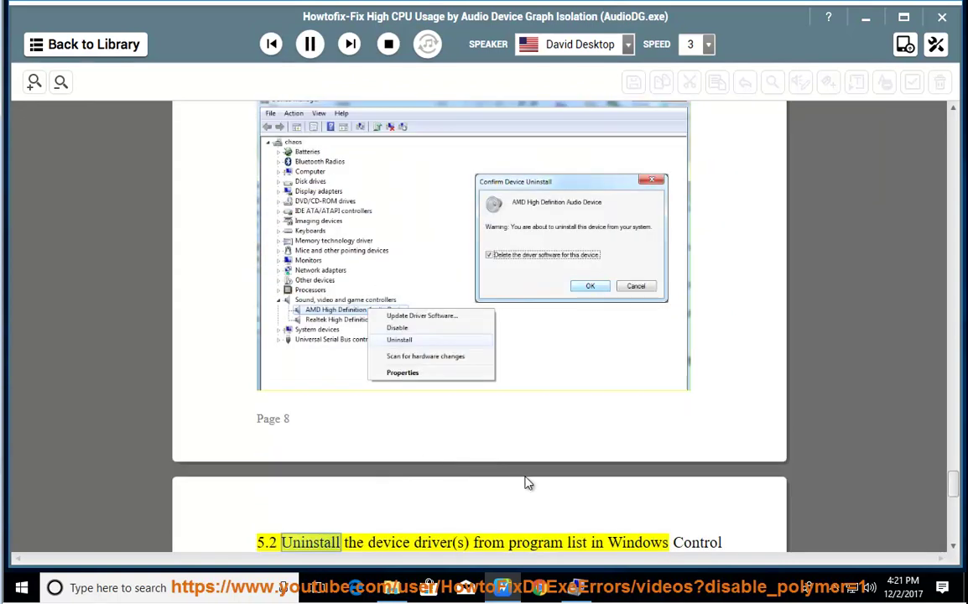
left_click(588, 592)
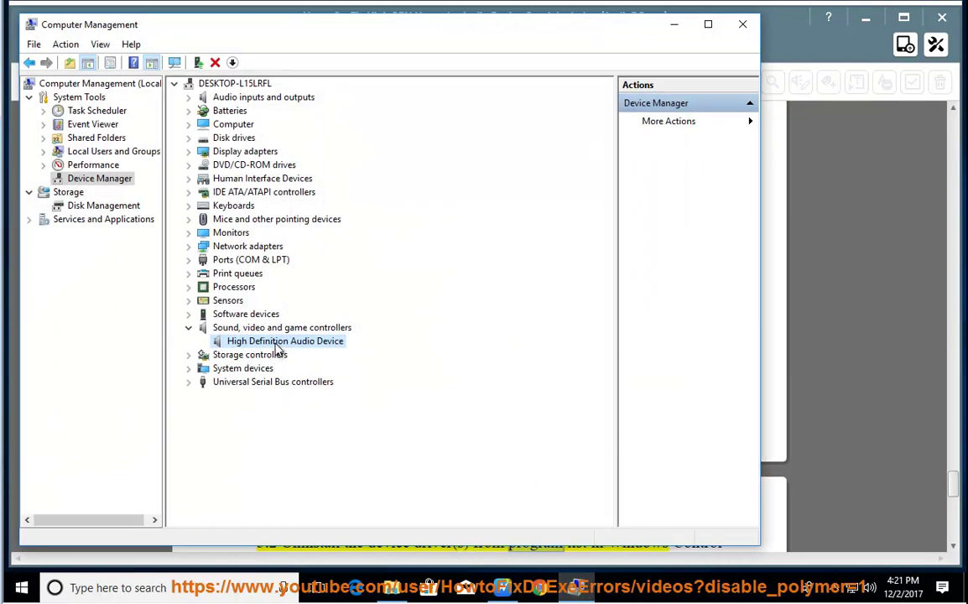
right_click(278, 347)
left_click(262, 387)
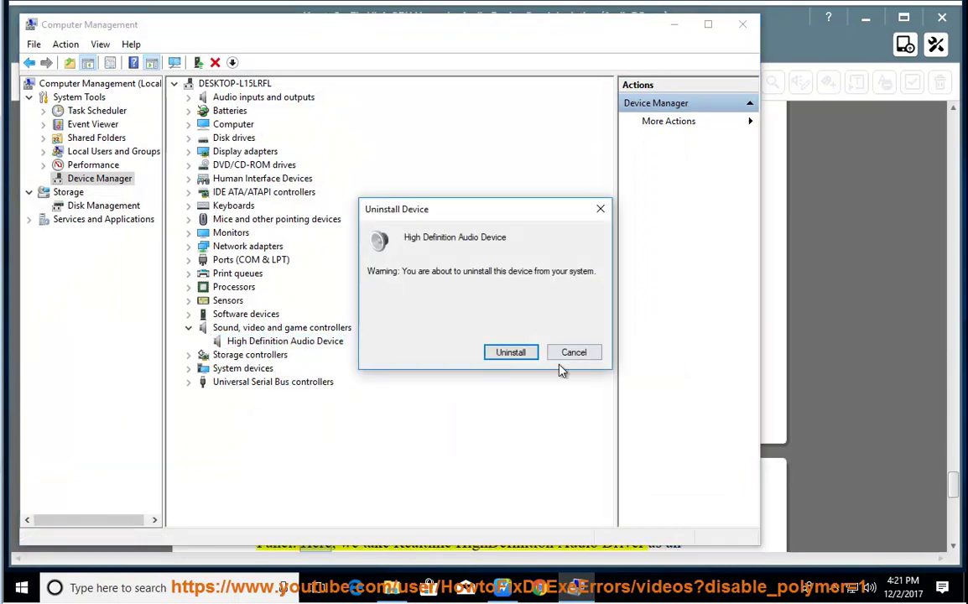
left_click(508, 353)
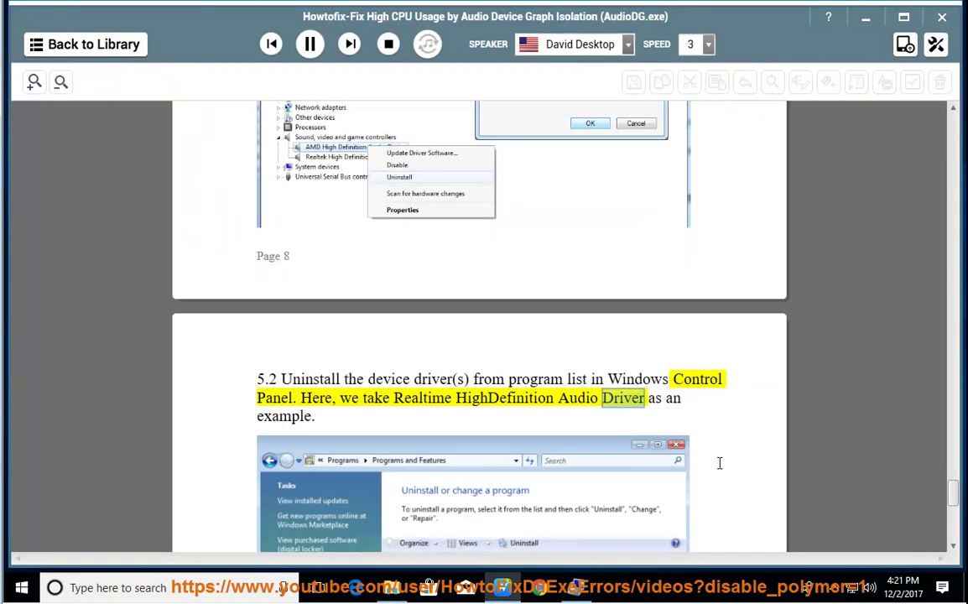